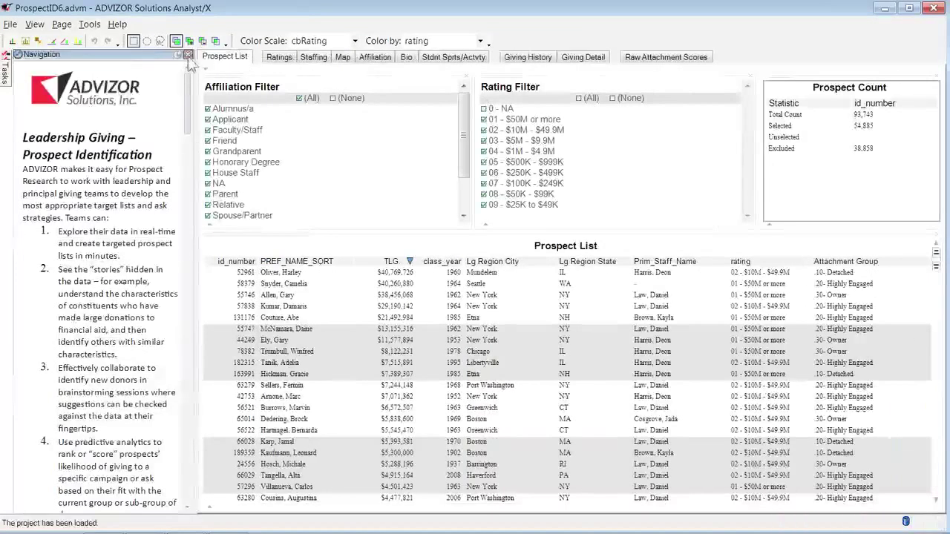
- Close the Navigation pane and open the Ratings page to compare prospects across the attachment score groups
click(188, 55)
click(95, 57)
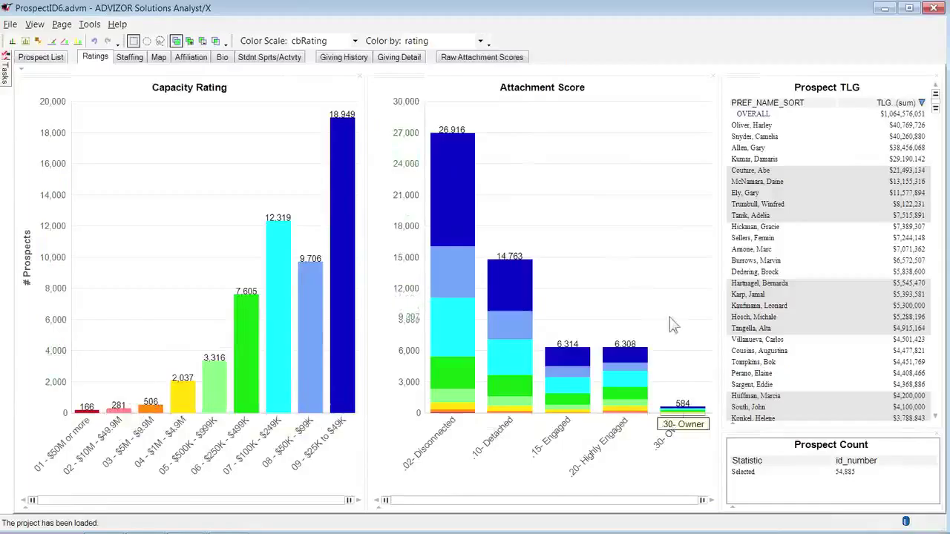
mouse_move(673, 331)
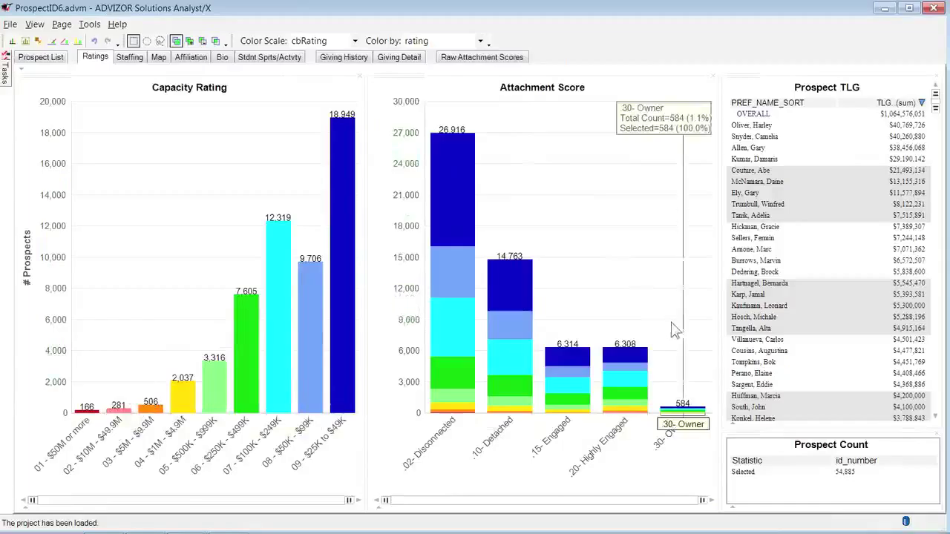
mouse_move(568, 378)
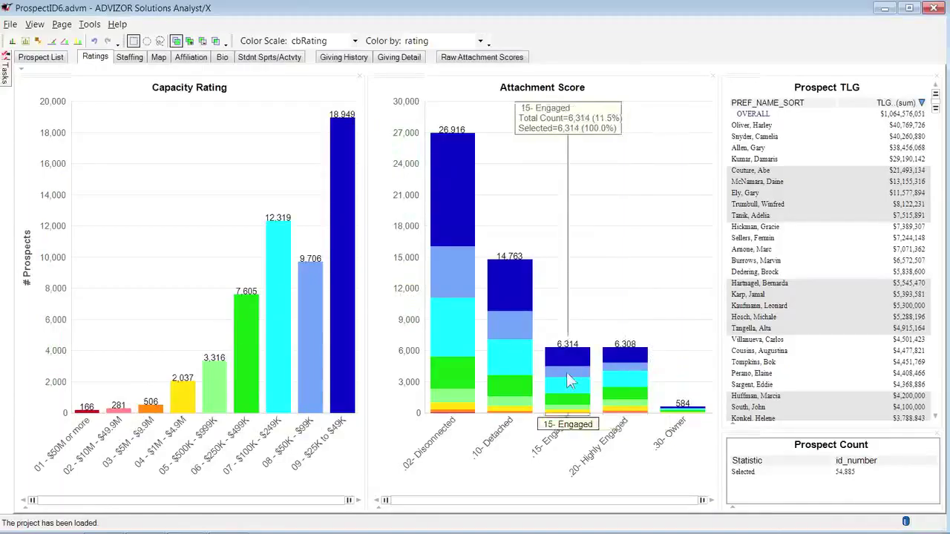
mouse_move(461, 380)
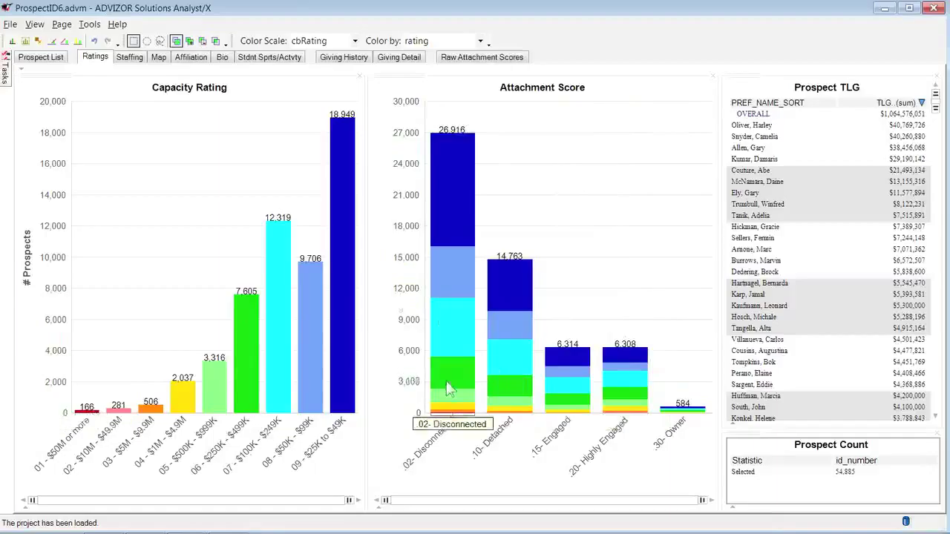
mouse_move(456, 411)
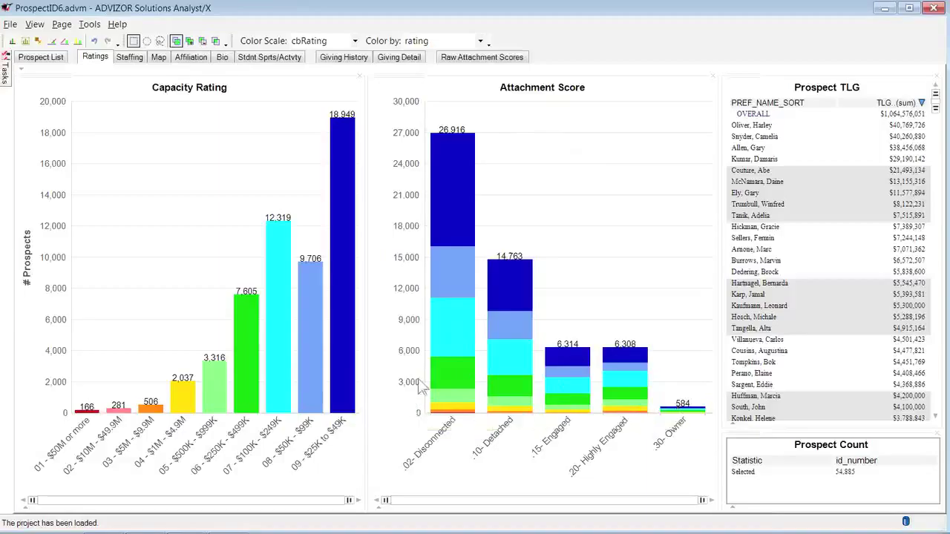
- Select the 30- Owner attachment group, review its raw attachment scores, and return to the Ratings page
click(667, 399)
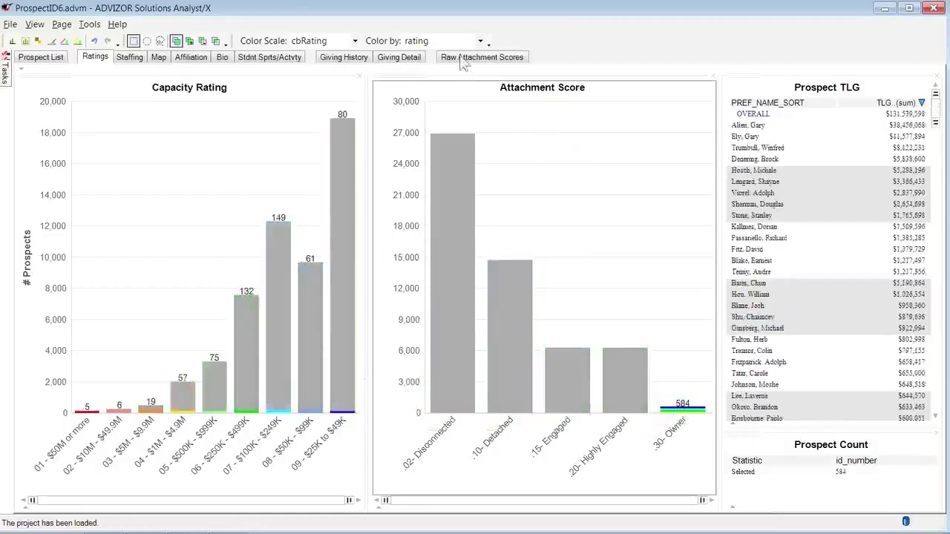
click(460, 56)
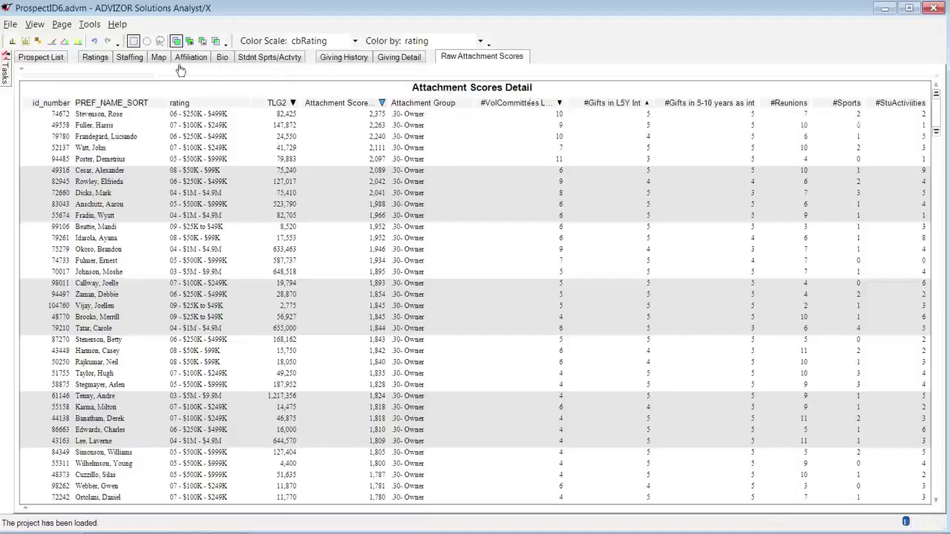
click(103, 60)
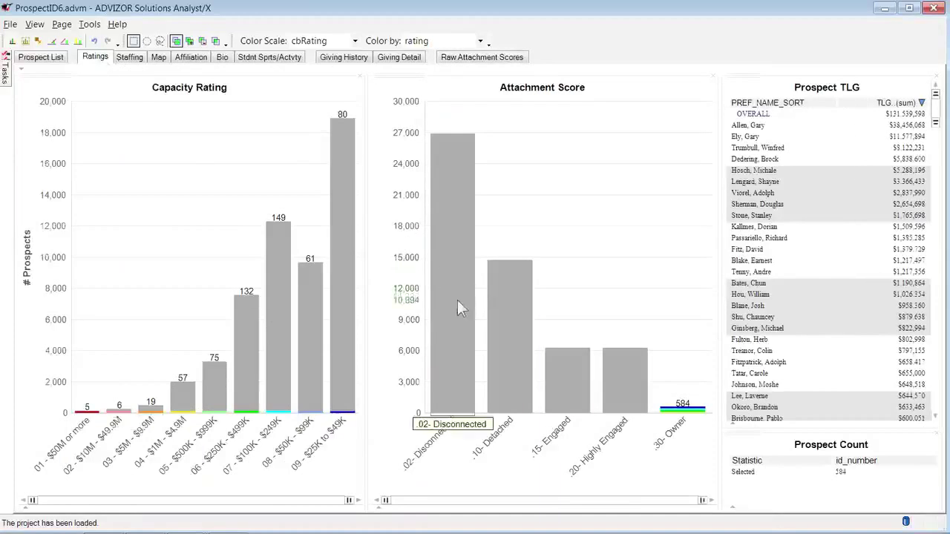
- Limit the data to capacity ratings 01 through 04 ($1M and above) and view the 02- Disconnected group's raw attachment scores
drag(79, 387, 197, 440)
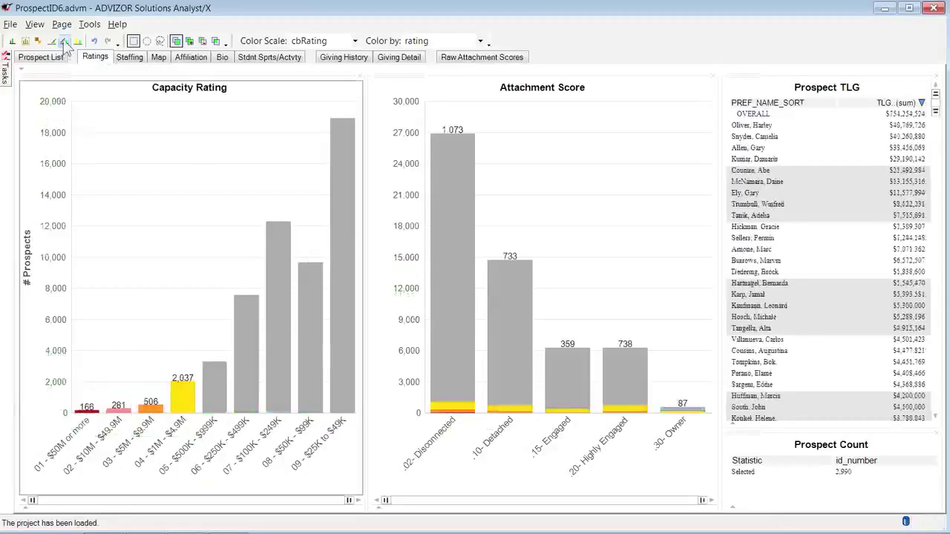
click(446, 245)
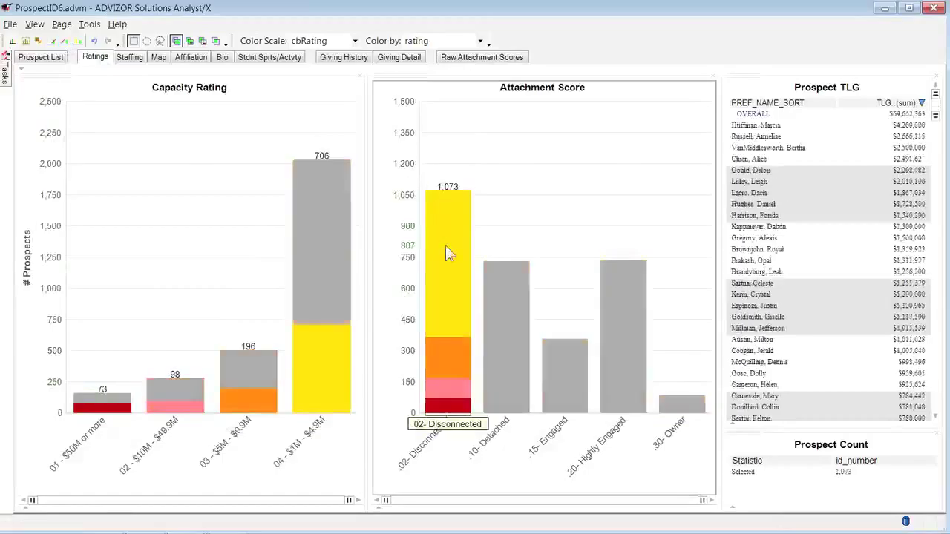
click(64, 42)
click(470, 58)
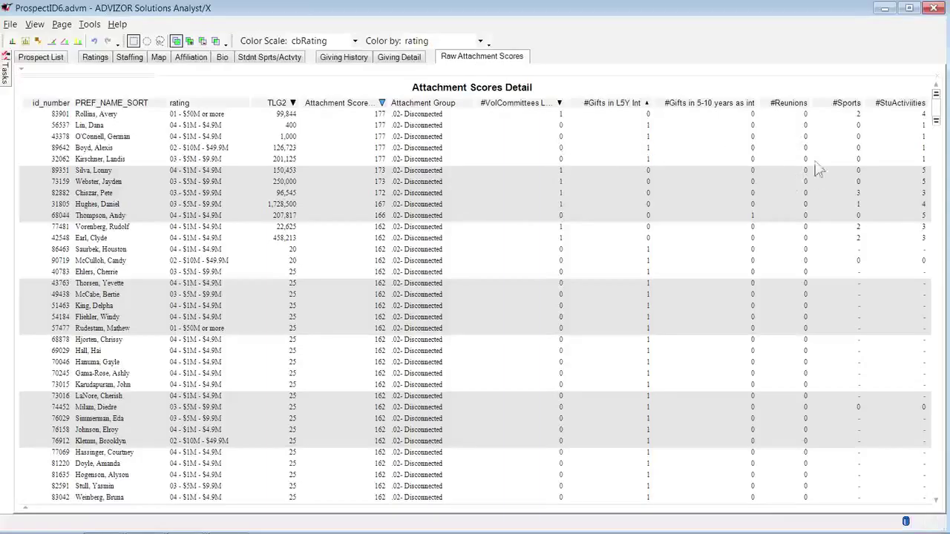
- Return to the Ratings page, restore the excluded prospects, and select all of them
click(103, 62)
click(78, 41)
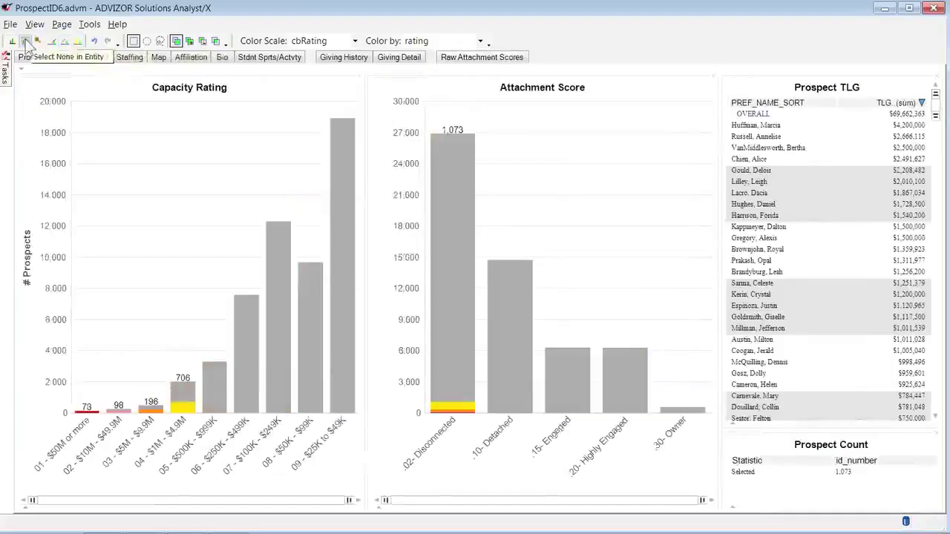
click(12, 42)
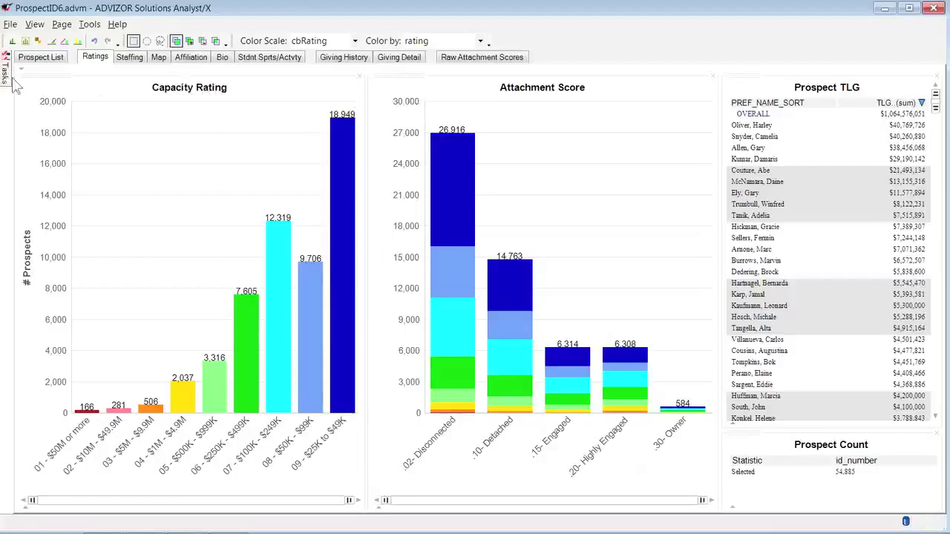
- Set up a page export and add the Ratings page with the title Ratings
mouse_move(5, 78)
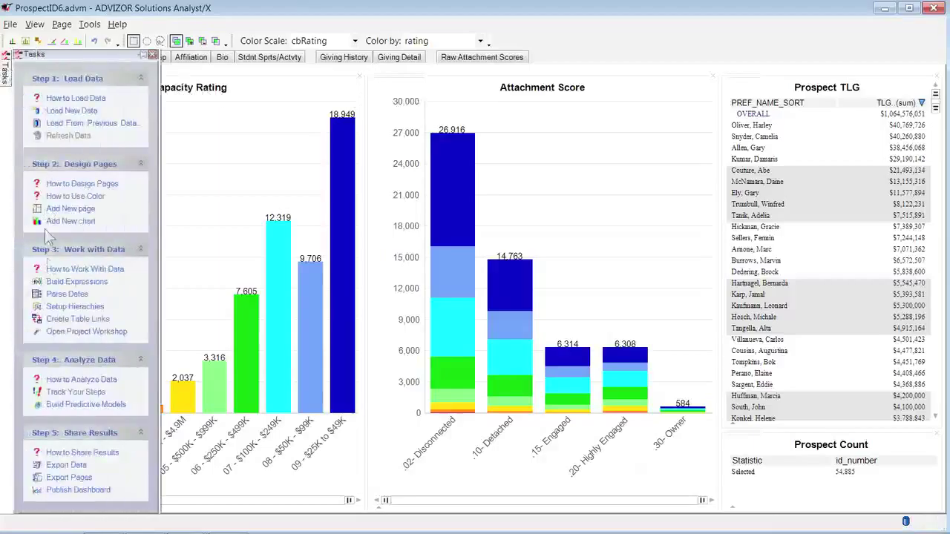
click(70, 477)
click(209, 320)
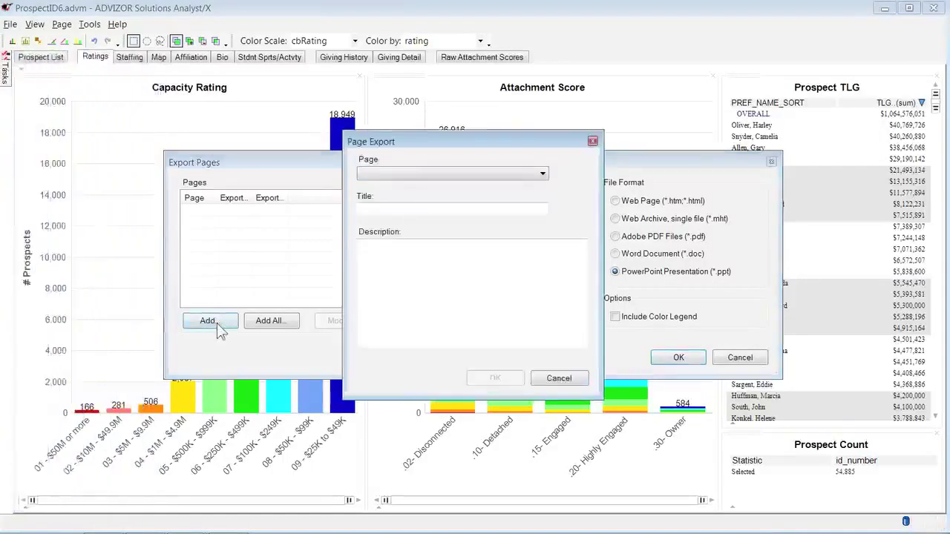
click(543, 176)
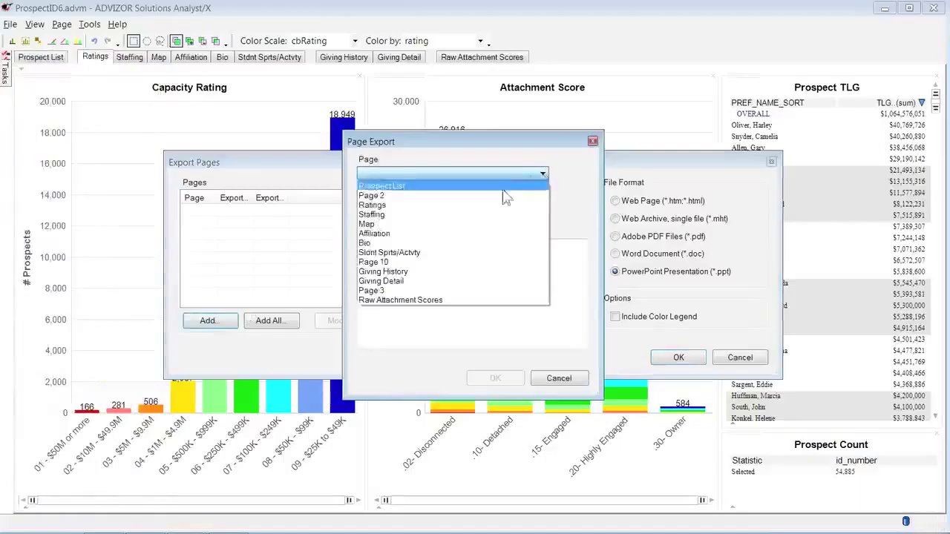
click(385, 204)
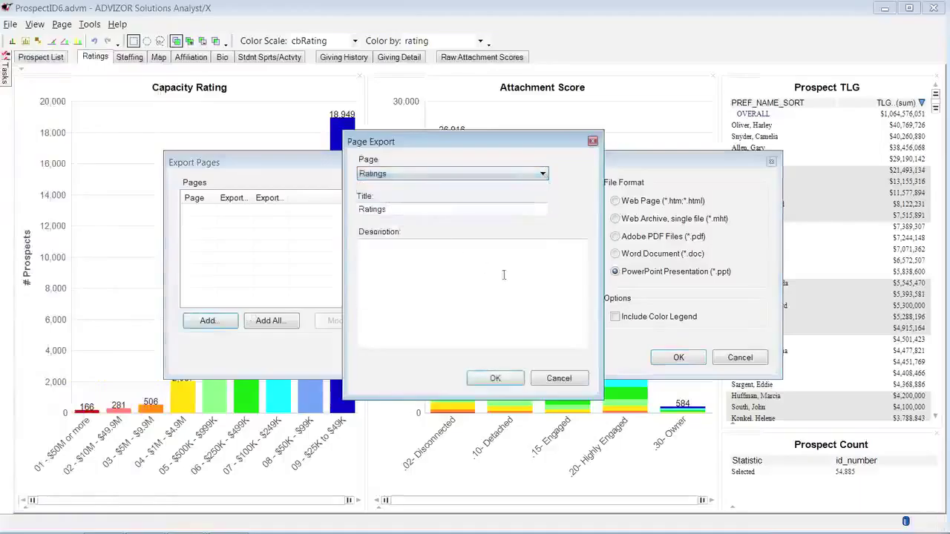
click(477, 377)
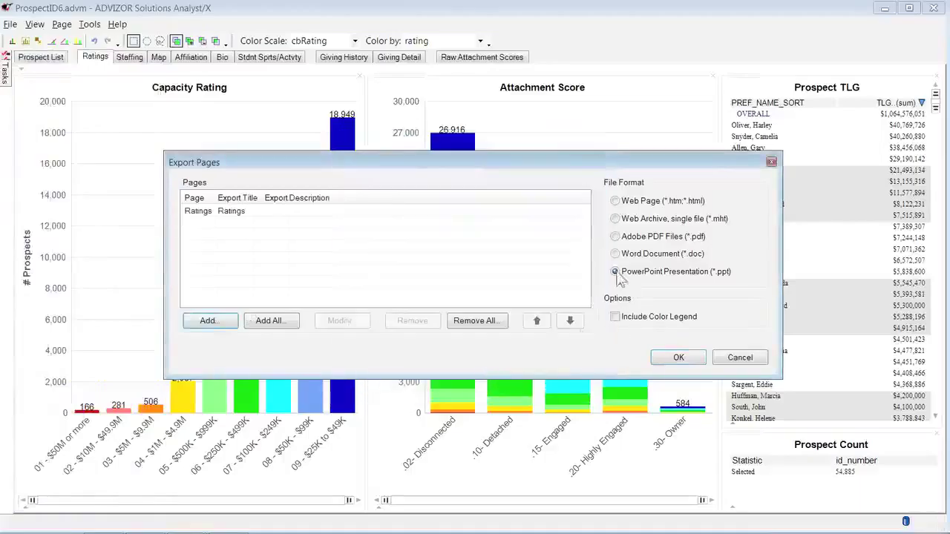
- Export the page as a PowerPoint presentation named tytuytuy to the Desktop
click(678, 359)
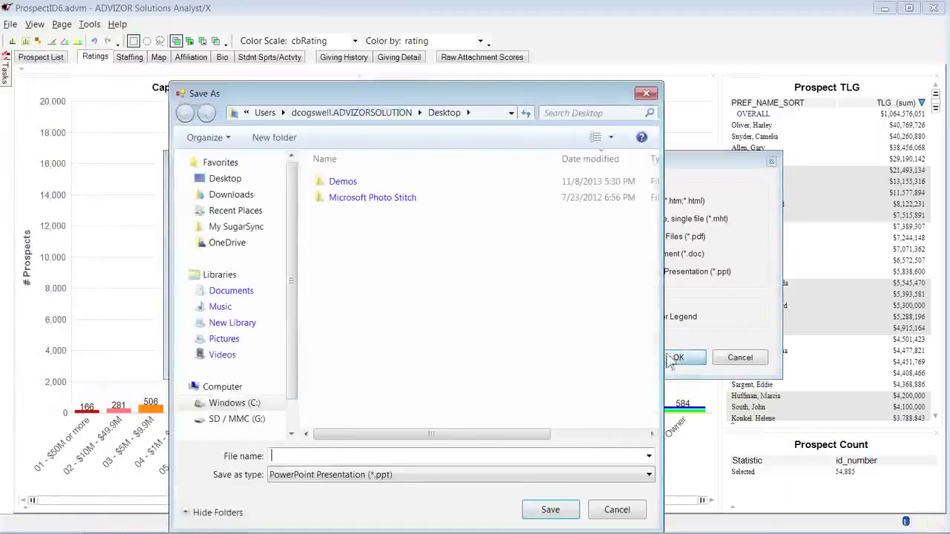
click(229, 181)
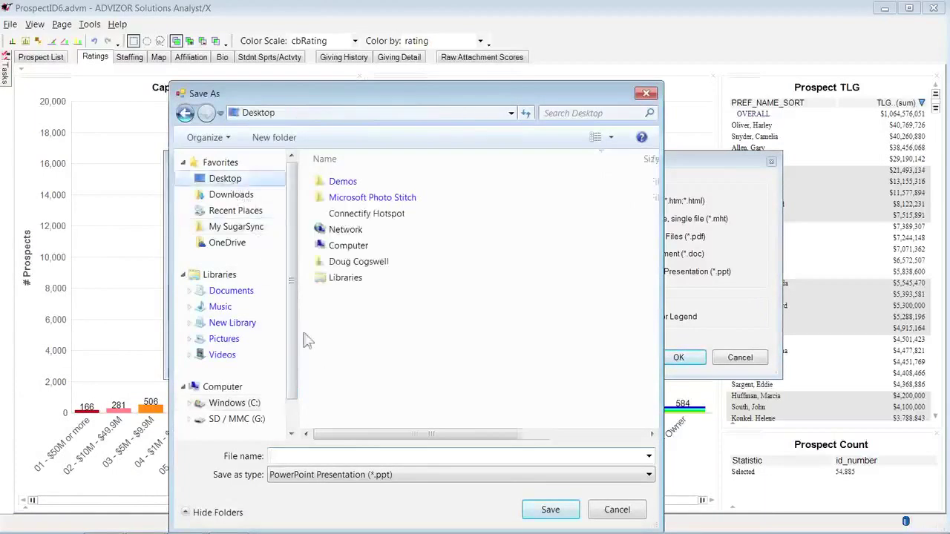
click(307, 456)
text(tytuytuy)
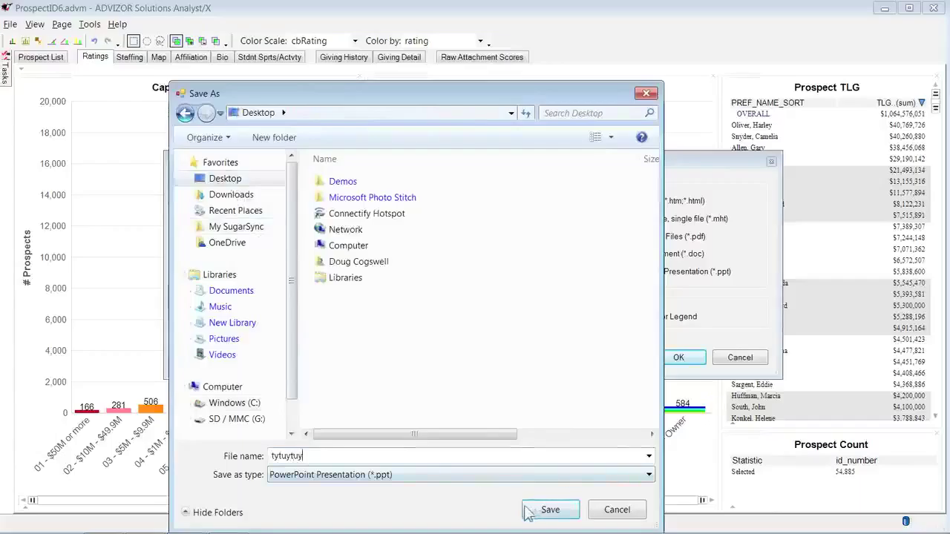
click(534, 510)
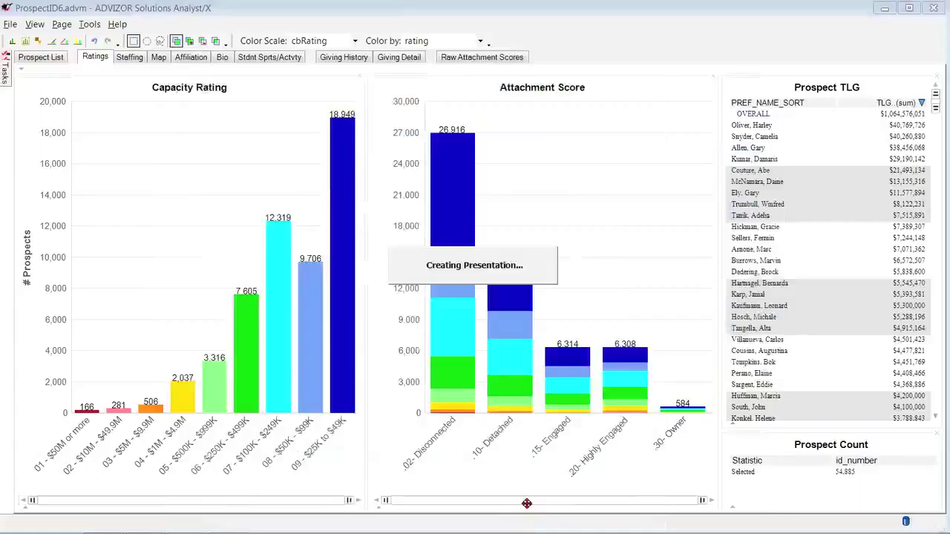
- Open the exported presentation in PowerPoint, check its table, statistics and title objects, and close it and the export notice
click(504, 272)
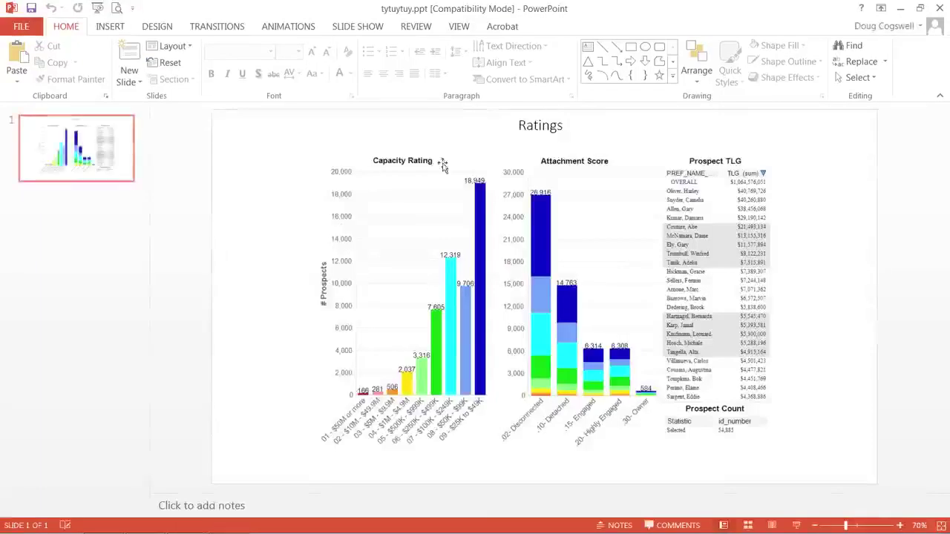
click(689, 252)
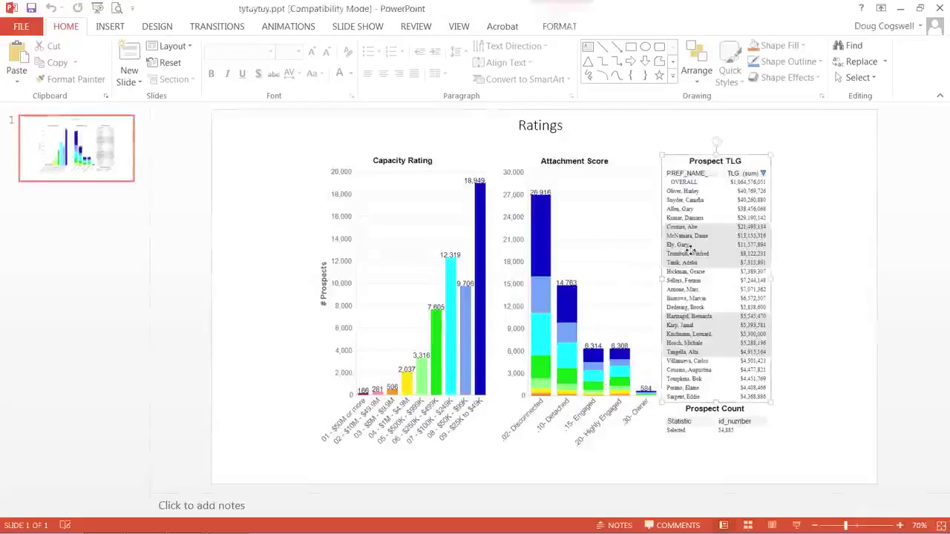
click(703, 419)
click(528, 120)
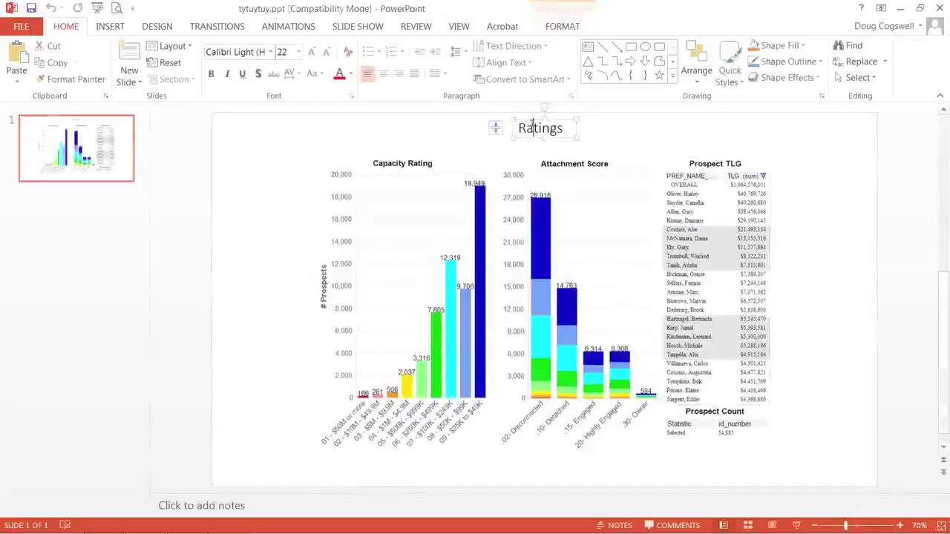
click(851, 190)
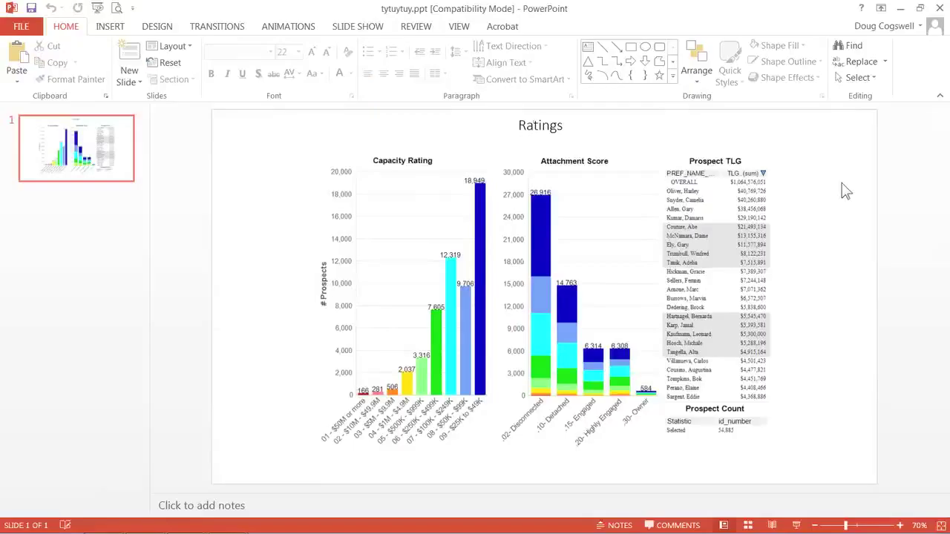
click(939, 8)
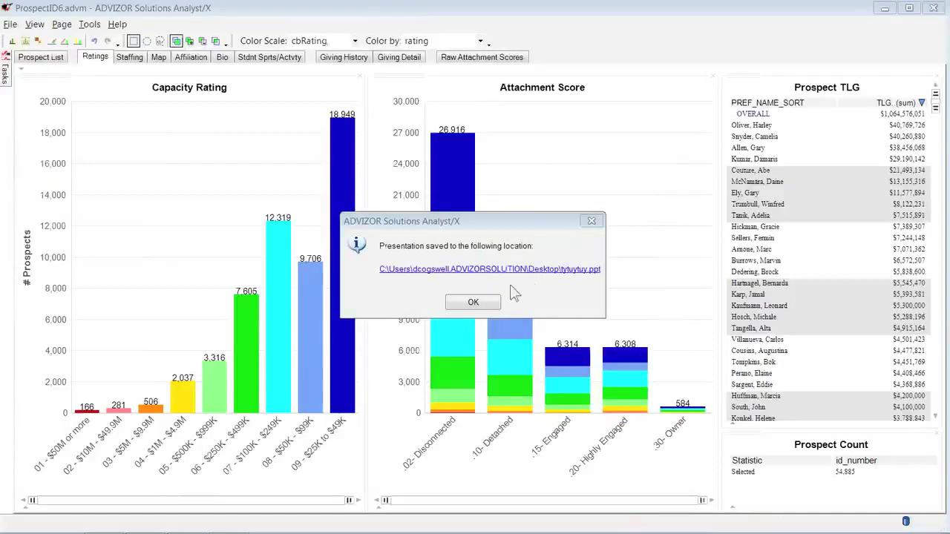
click(483, 304)
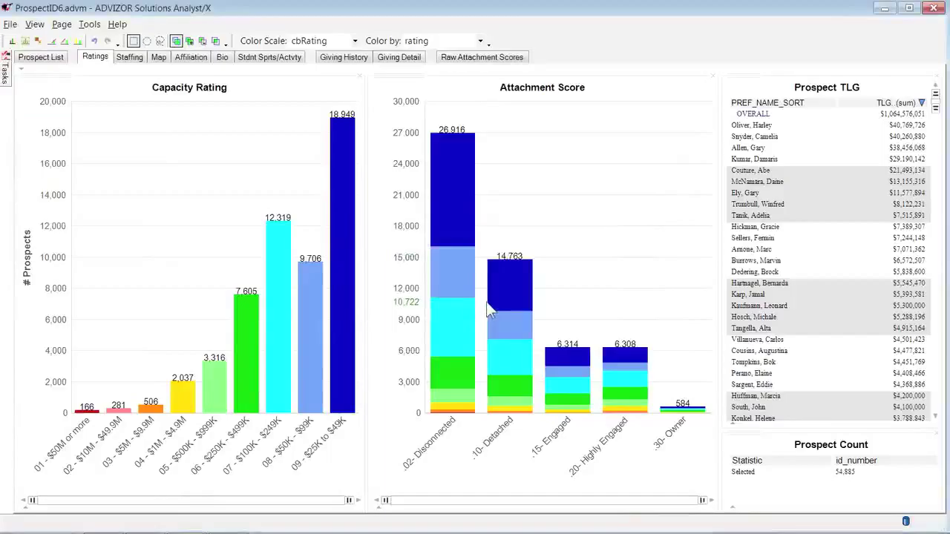
- Open the Project Workshop and list the project's calculations
mouse_move(5, 78)
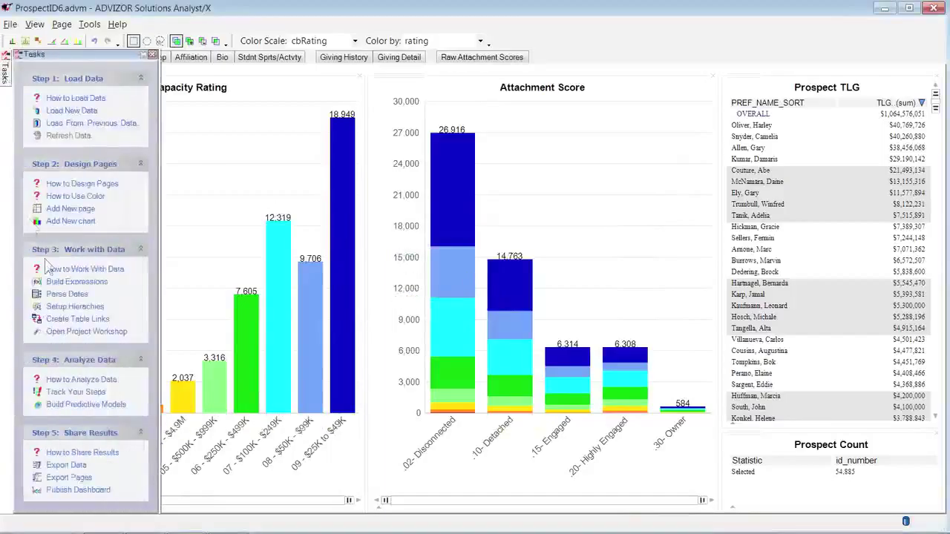
click(82, 334)
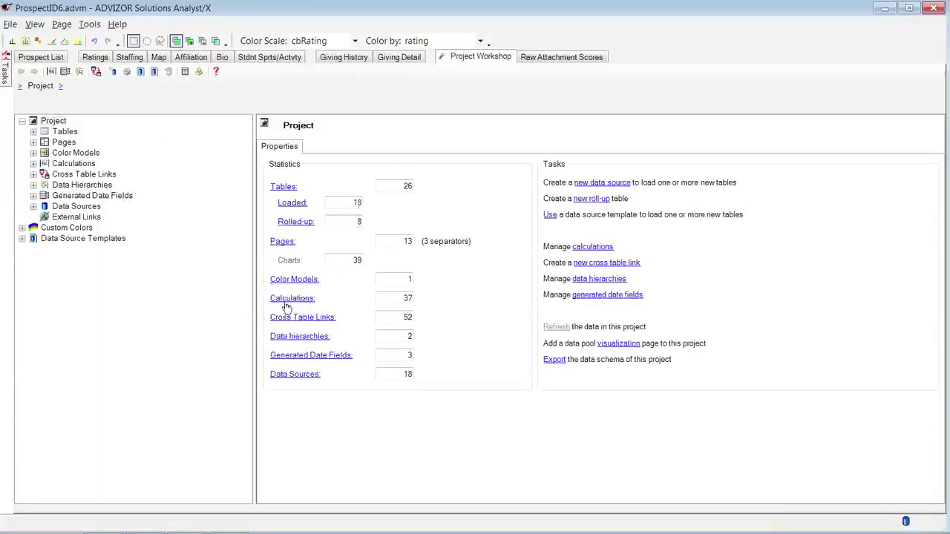
click(286, 298)
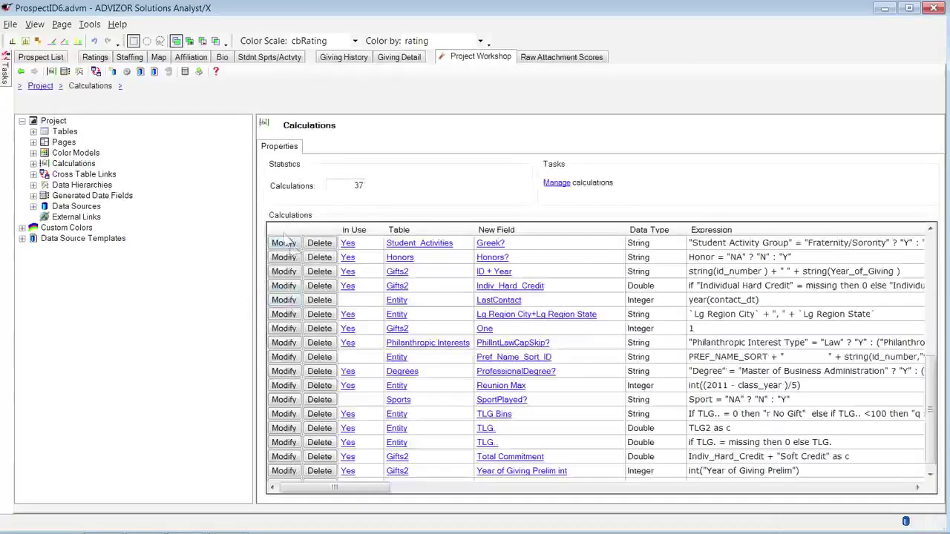
- Open the Expression Builder from the project's calculations and examine its arithmetic and comparison operators
click(51, 72)
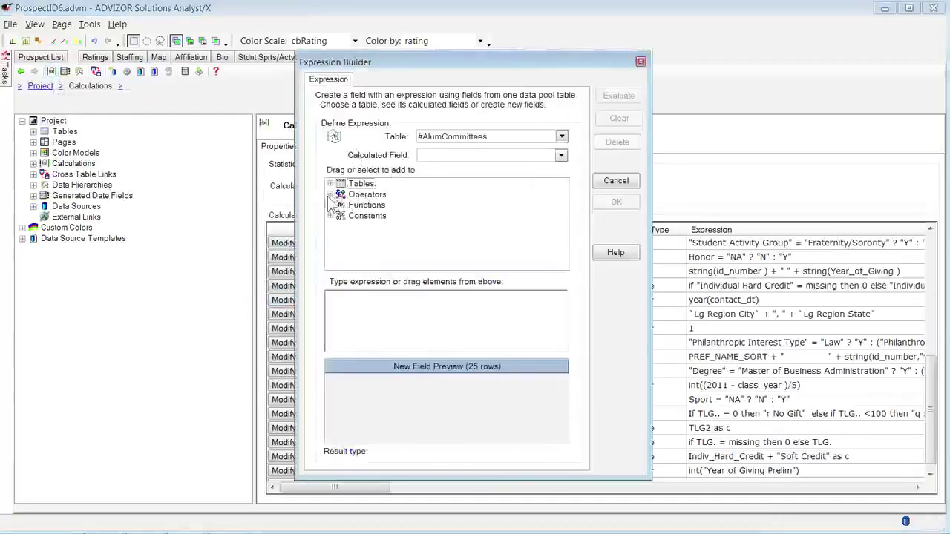
click(330, 194)
click(341, 205)
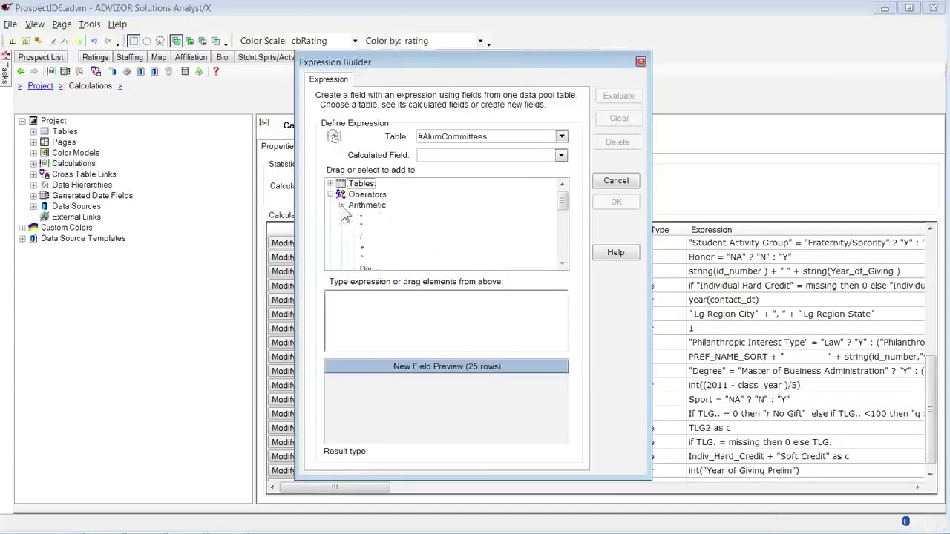
drag(562, 206, 562, 214)
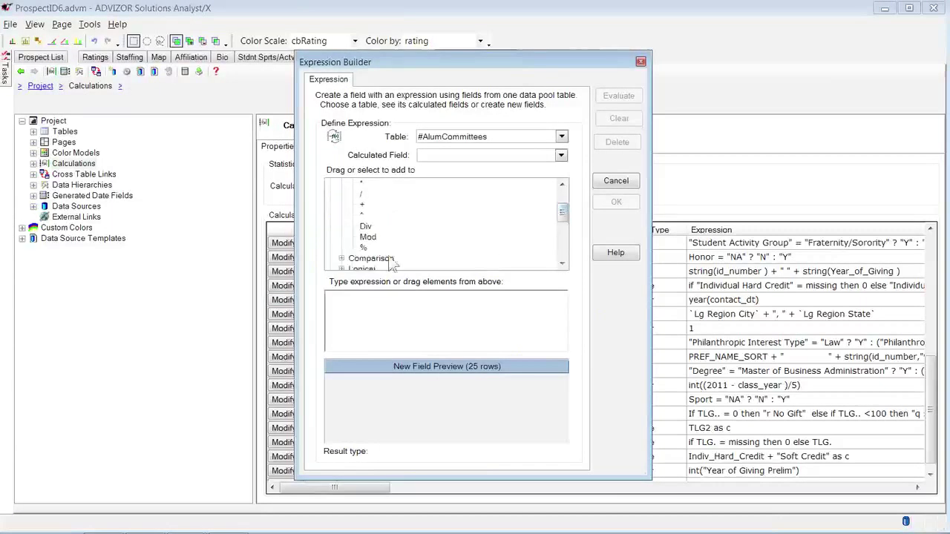
click(340, 258)
drag(562, 211, 564, 238)
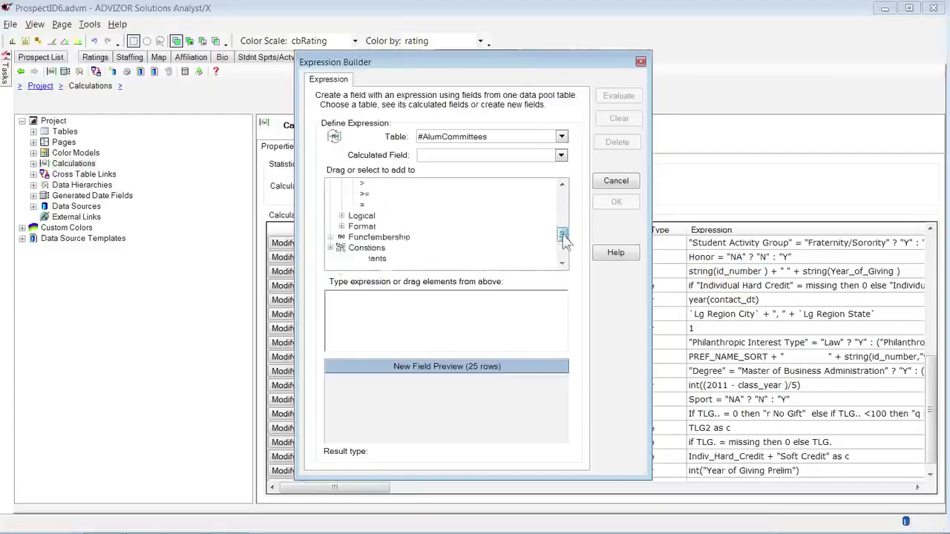
- Examine the Expression Builder's conversion, string and date functions and its constants, and close it without creating a field
click(331, 237)
click(340, 247)
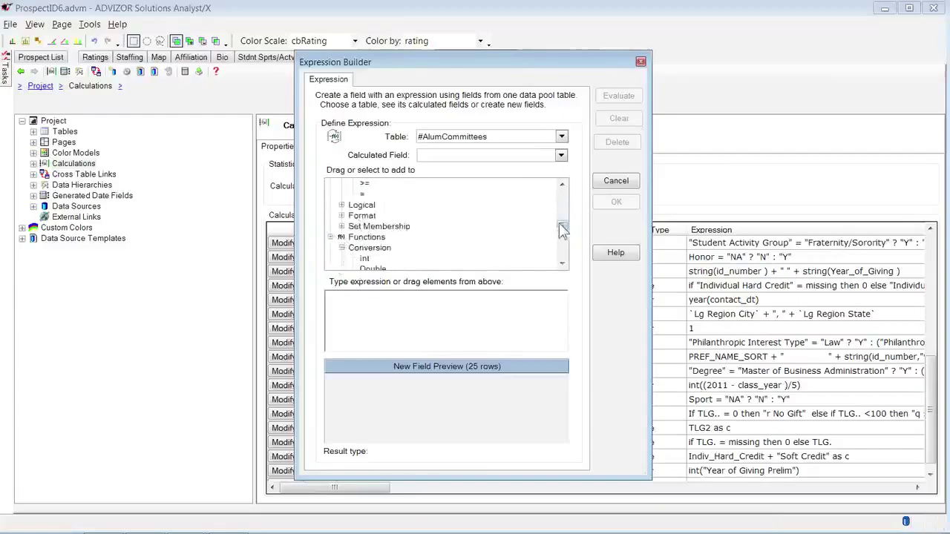
drag(562, 228, 564, 261)
click(341, 237)
click(341, 193)
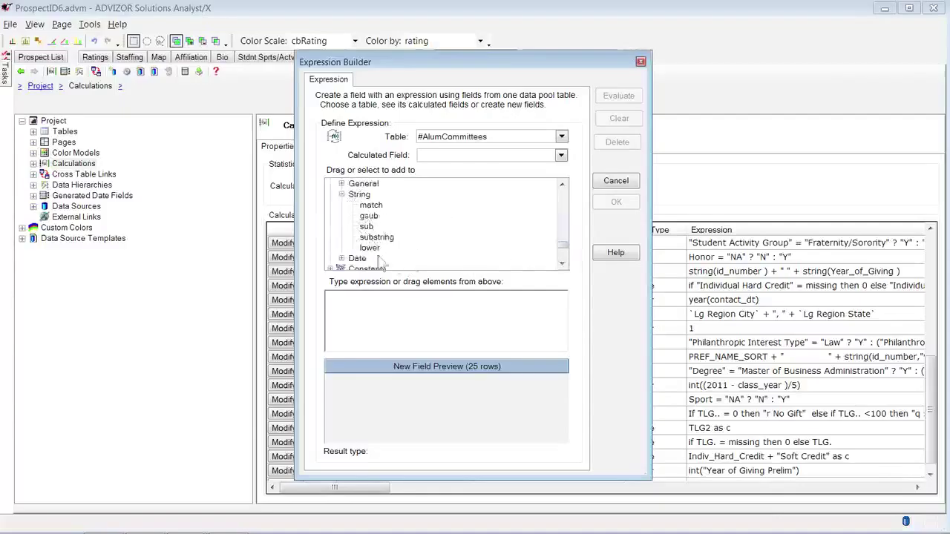
click(341, 259)
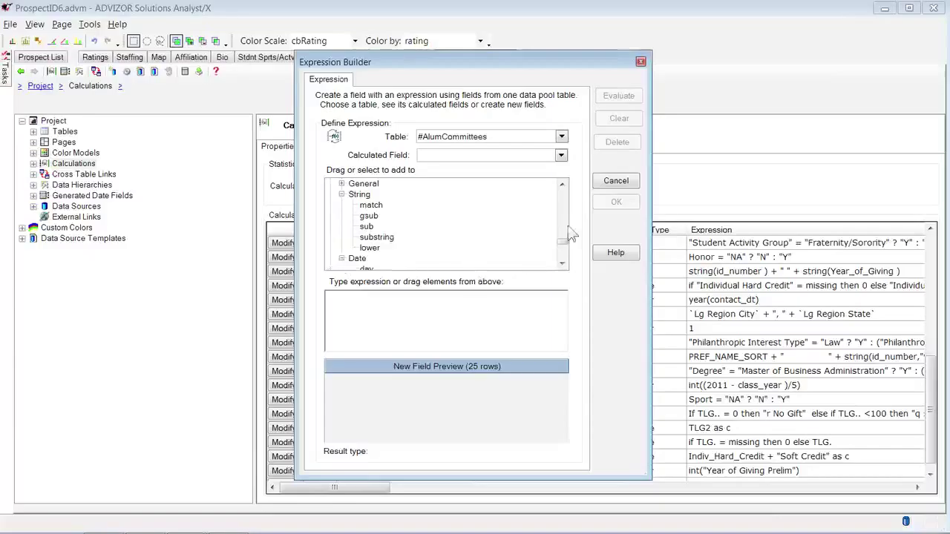
drag(564, 246, 564, 254)
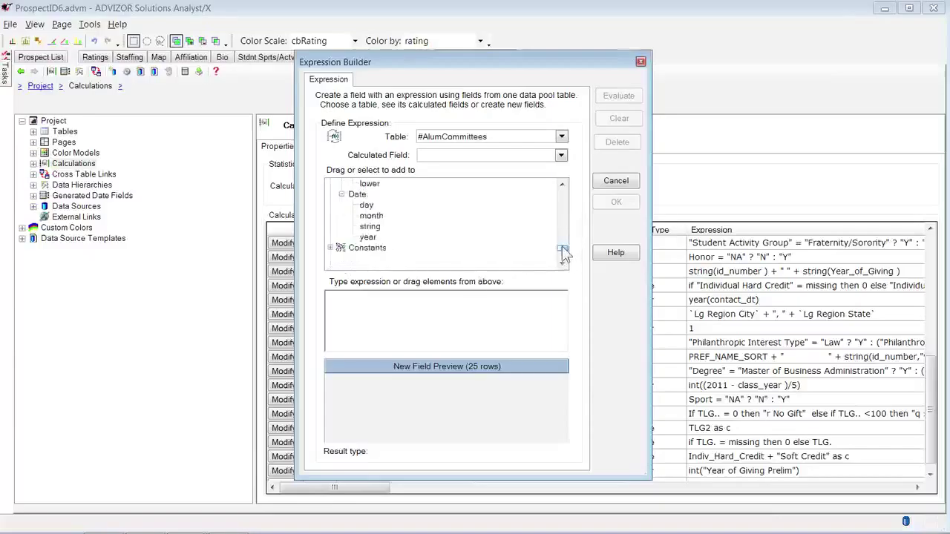
click(333, 251)
mouse_move(565, 248)
mouse_down()
mouse_move(564, 257)
mouse_move(566, 244)
mouse_up()
click(613, 184)
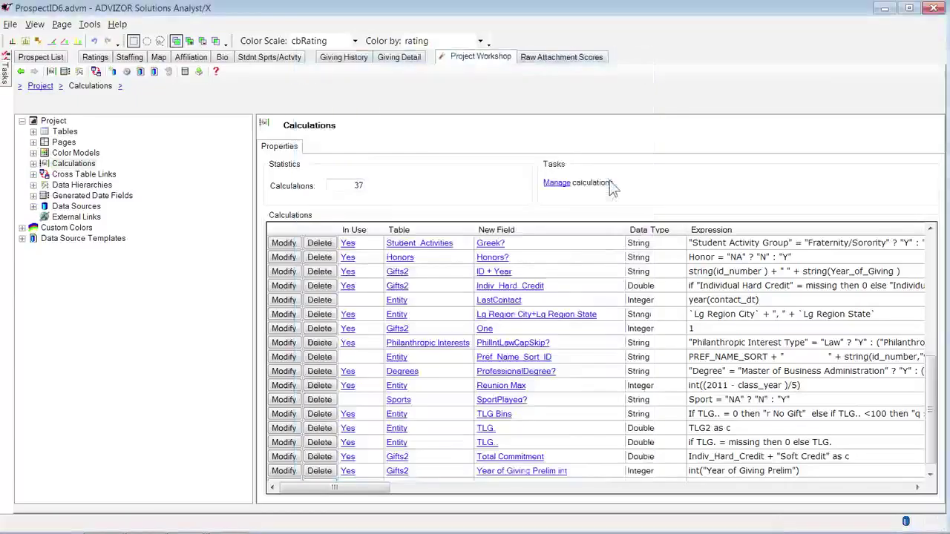
- Review the list of the project's tables and return to the overall project properties
click(64, 131)
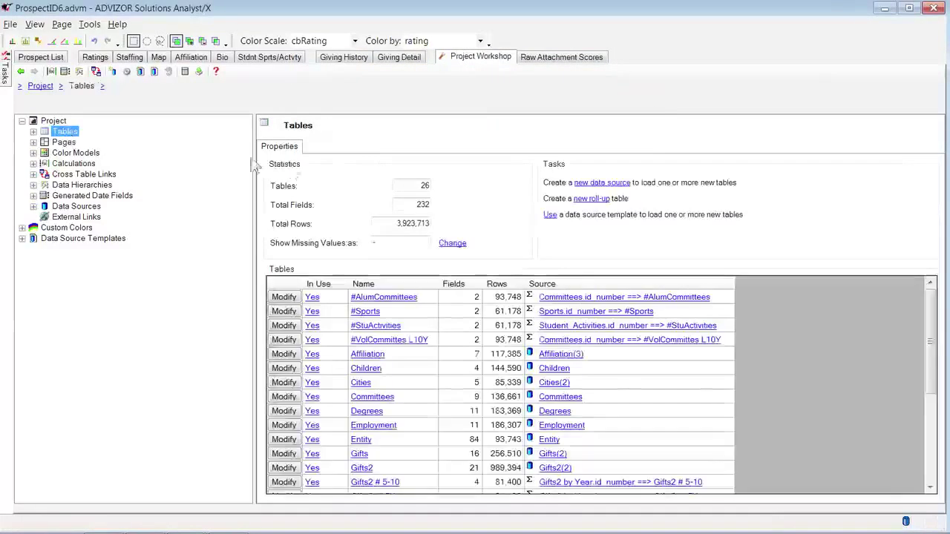
click(52, 121)
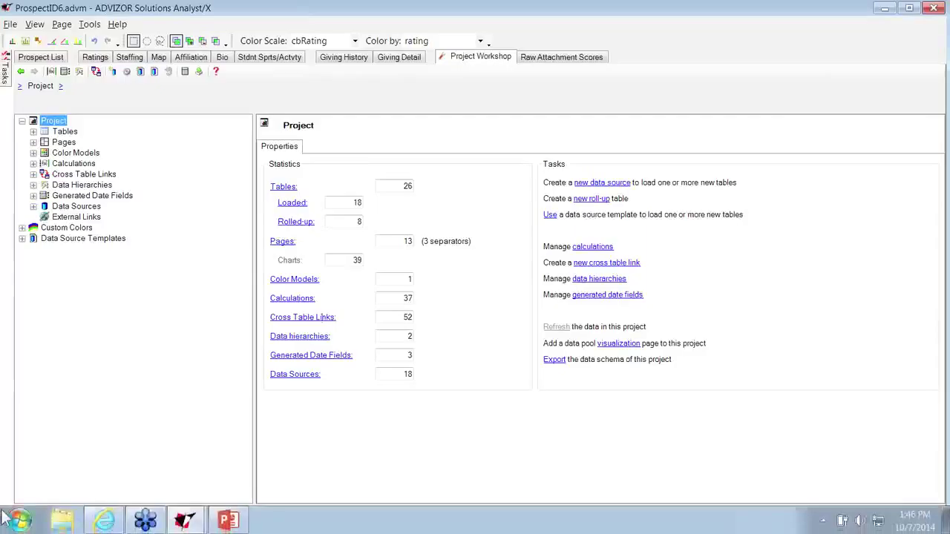
- Switch to the PowerPoint deck, present slide 25, Sales Forecast (all 4 brands), full screen, and end the slide show
click(229, 521)
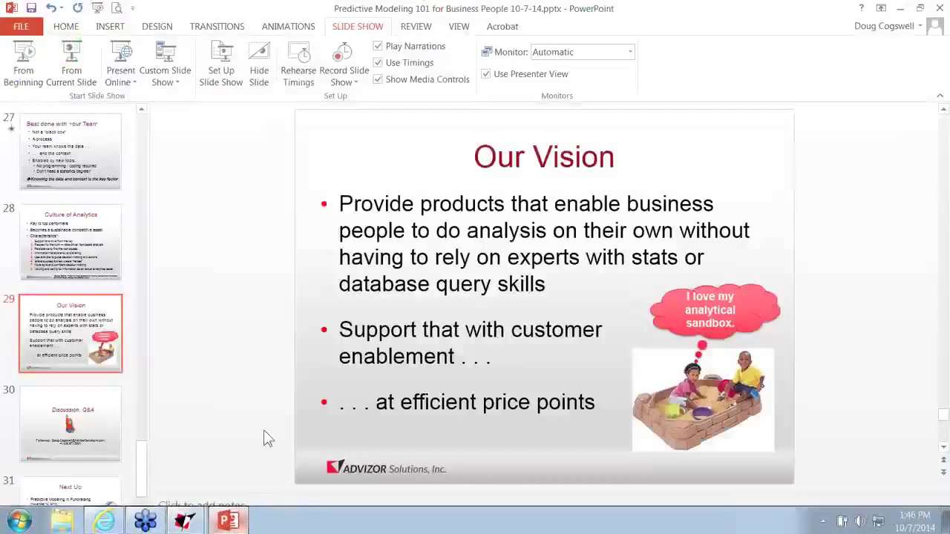
scroll(264, 425, up, 1)
scroll(264, 425, up, 3)
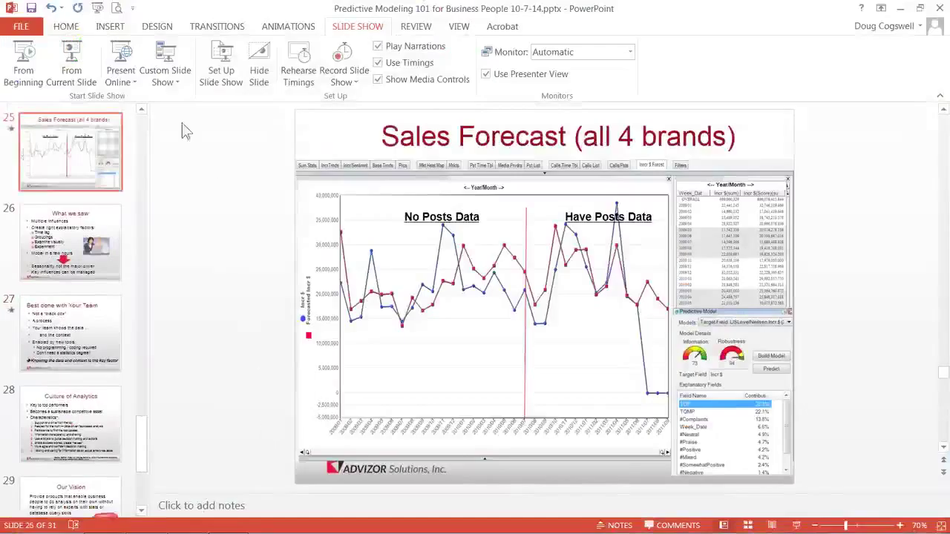
click(80, 80)
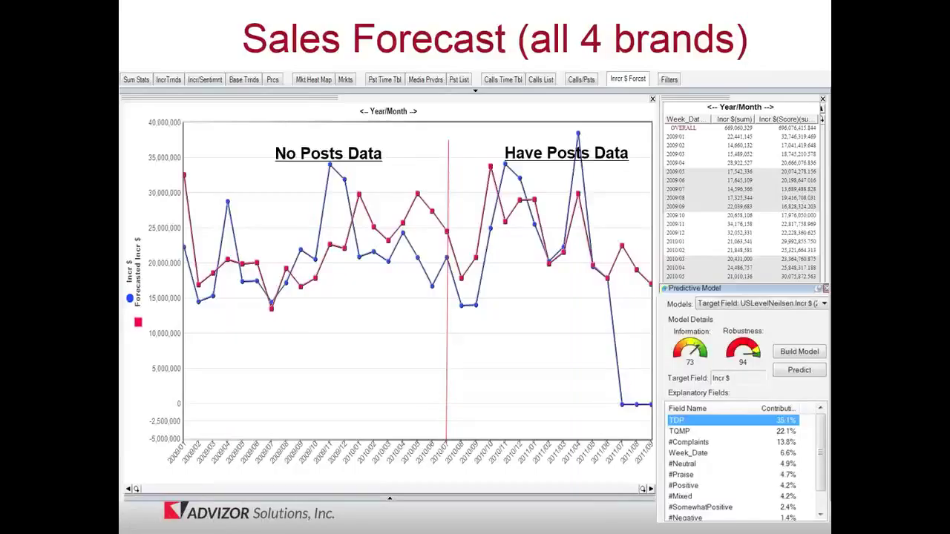
key(Escape)
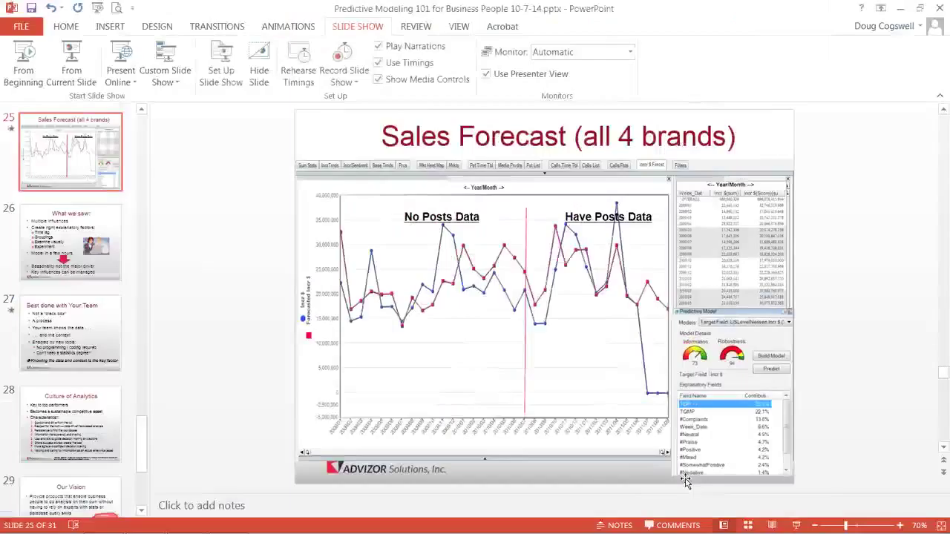
- Switch back to the ProspectID6 project in ADVIZOR and list the selection links under its cross table links
mouse_move(311, 530)
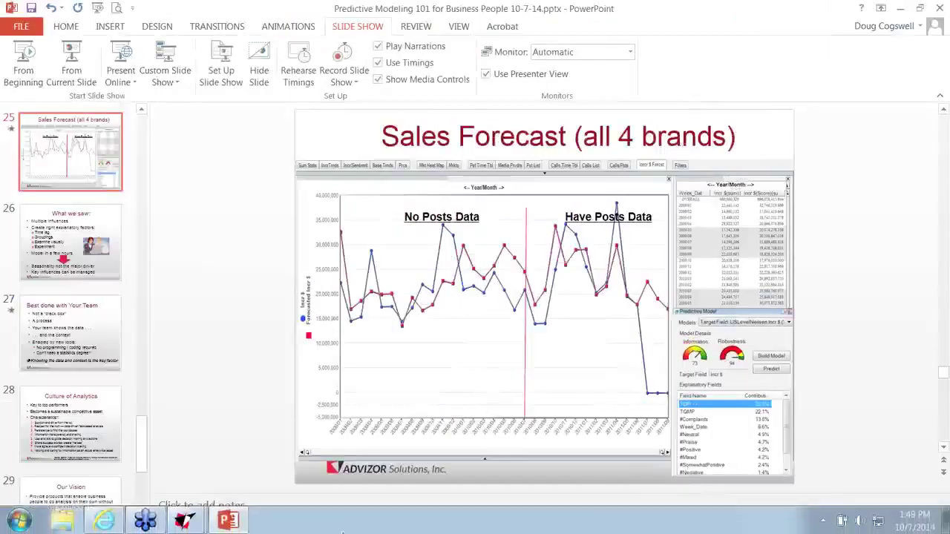
click(196, 522)
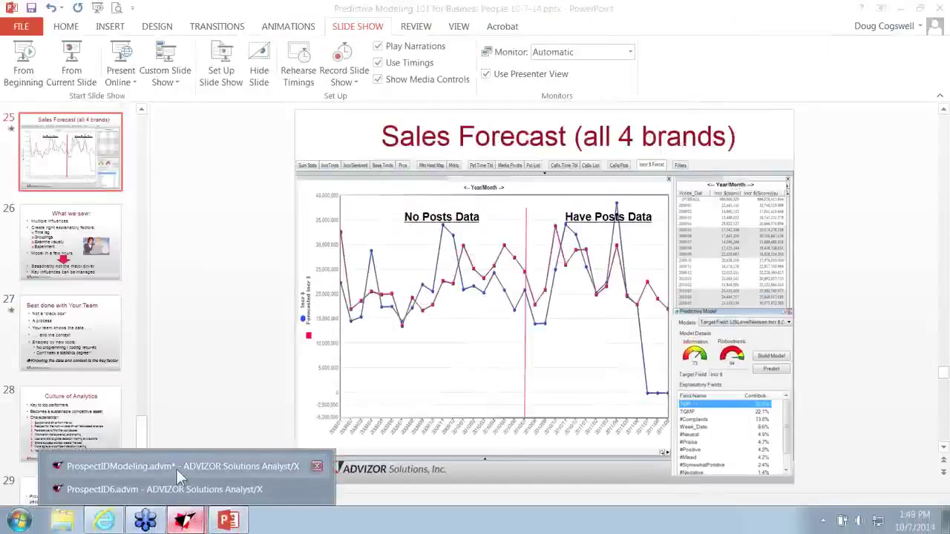
click(159, 487)
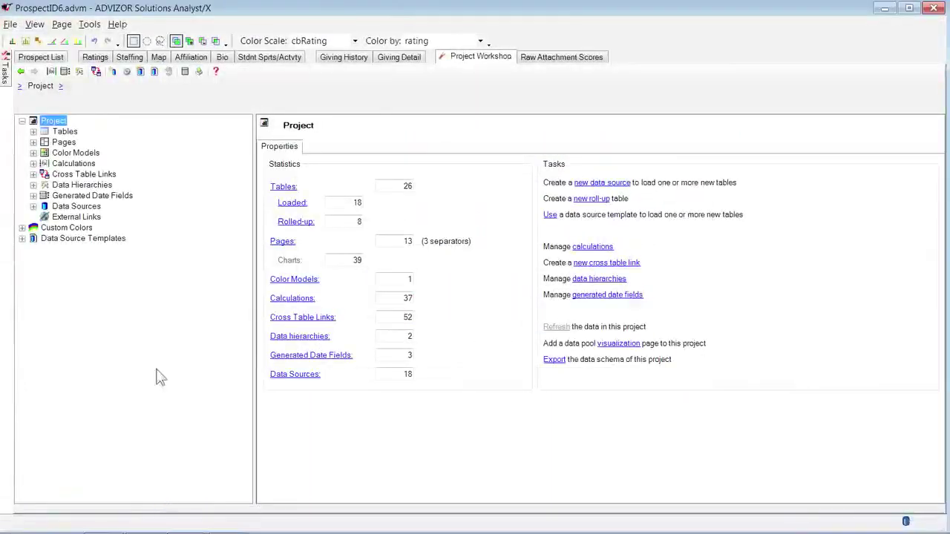
click(33, 173)
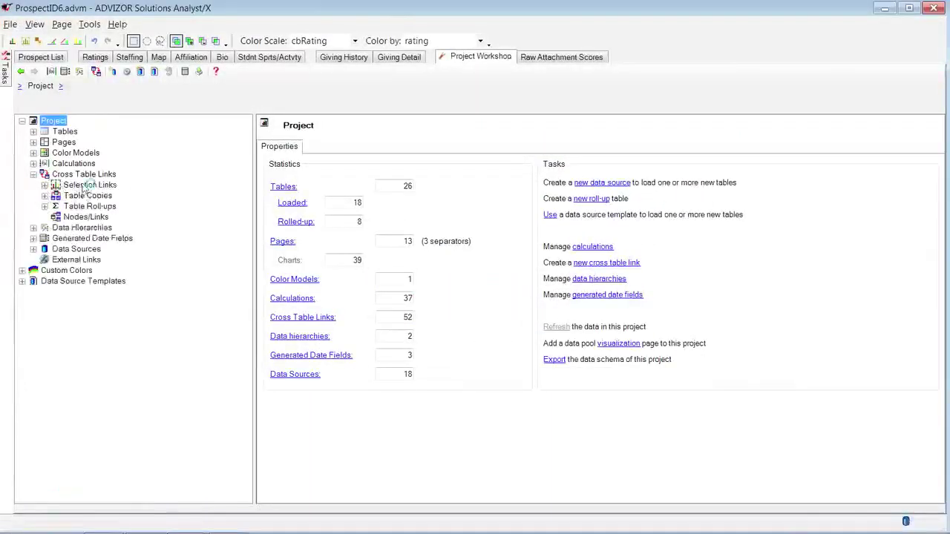
click(87, 185)
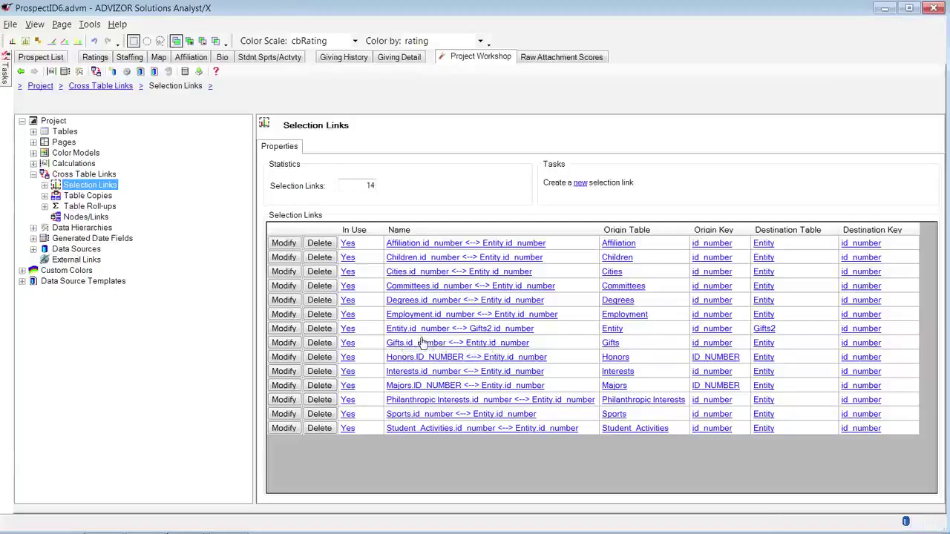
- Select the third-ranked prospect in Prospect TLG on the Giving History page and view that prospect's records on Giving Detail
click(342, 57)
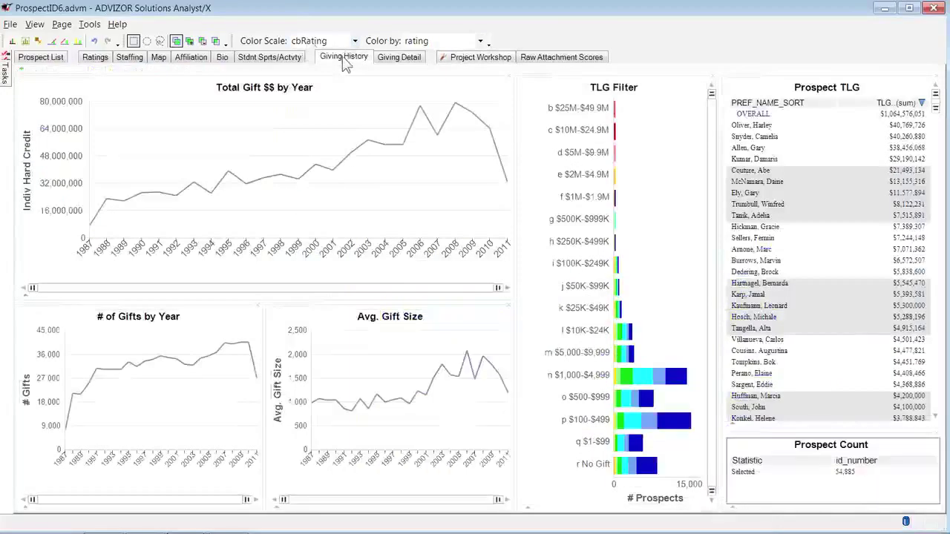
click(750, 148)
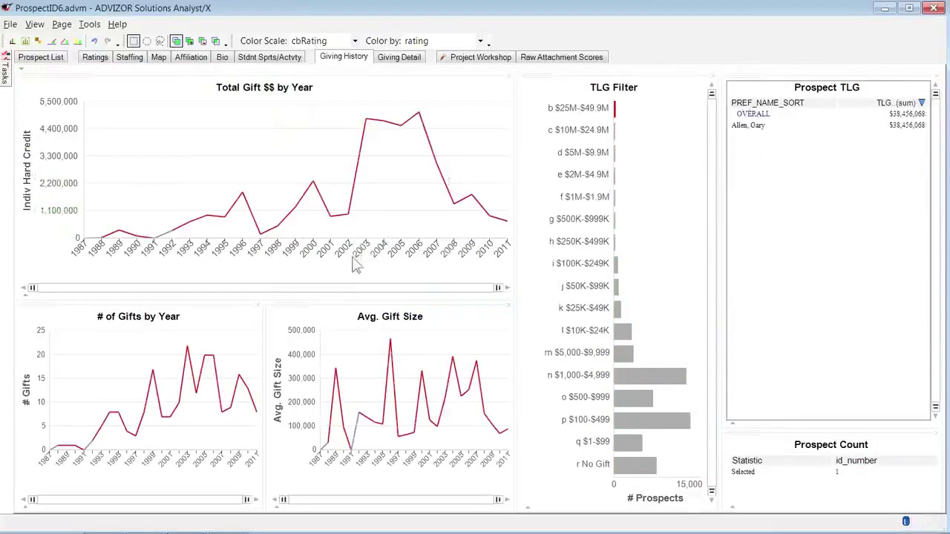
click(408, 56)
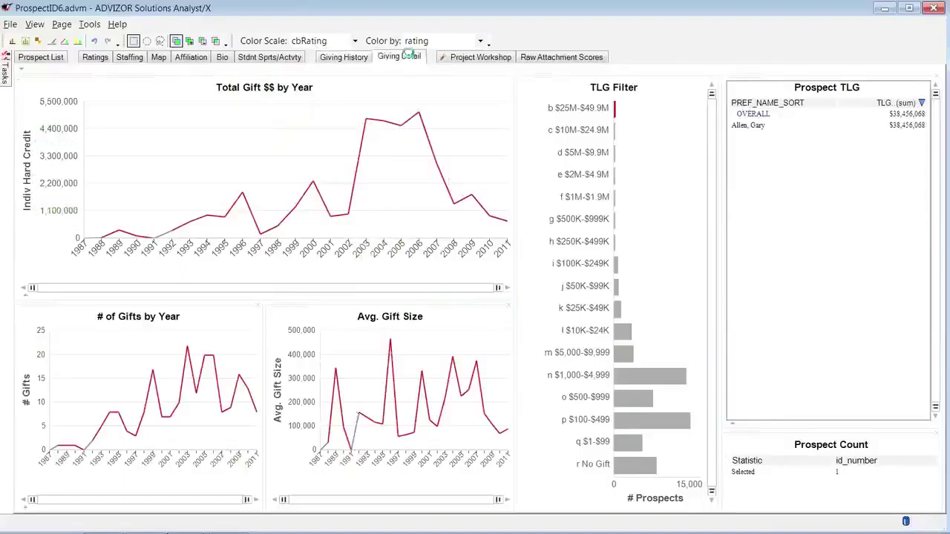
click(406, 57)
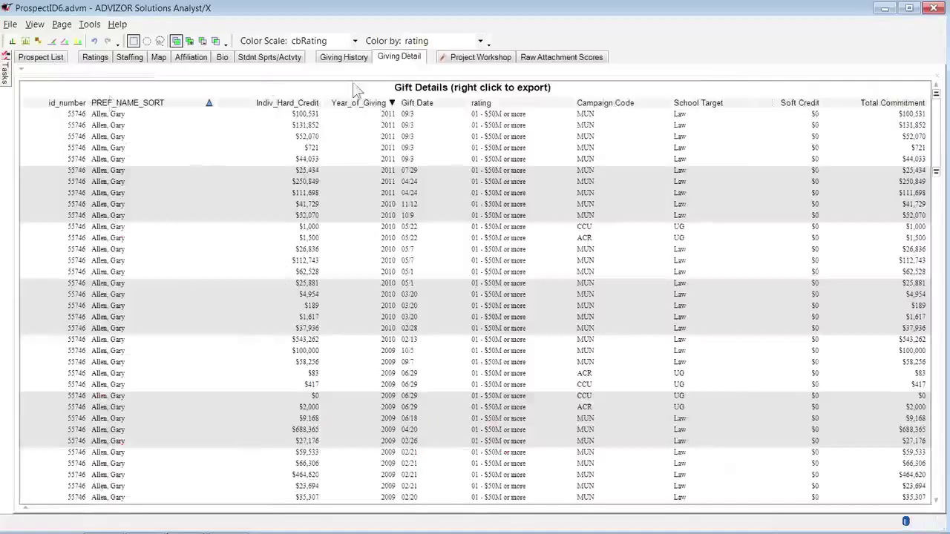
- List the table copies in the Project Workshop, check the #Sports to Entity link's origin, destination and fields, and close its properties unchanged
click(475, 58)
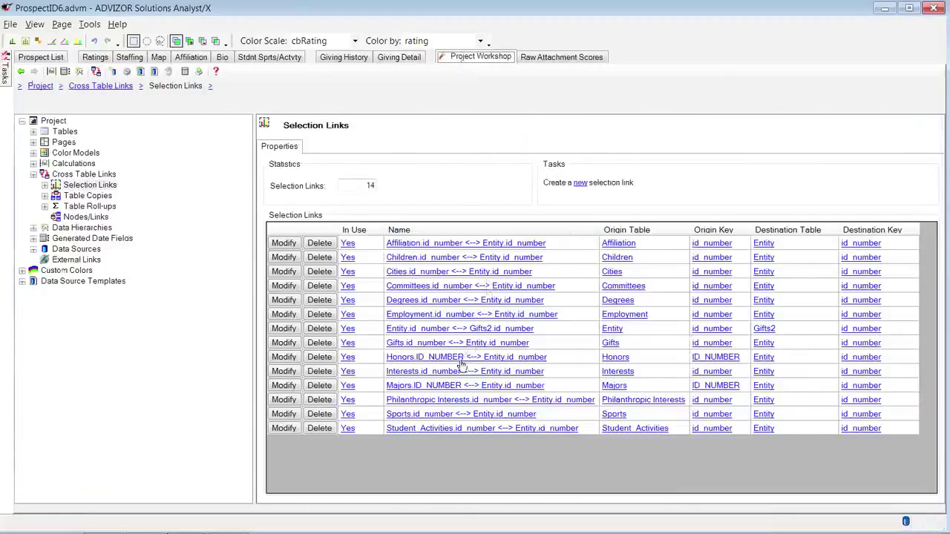
click(82, 196)
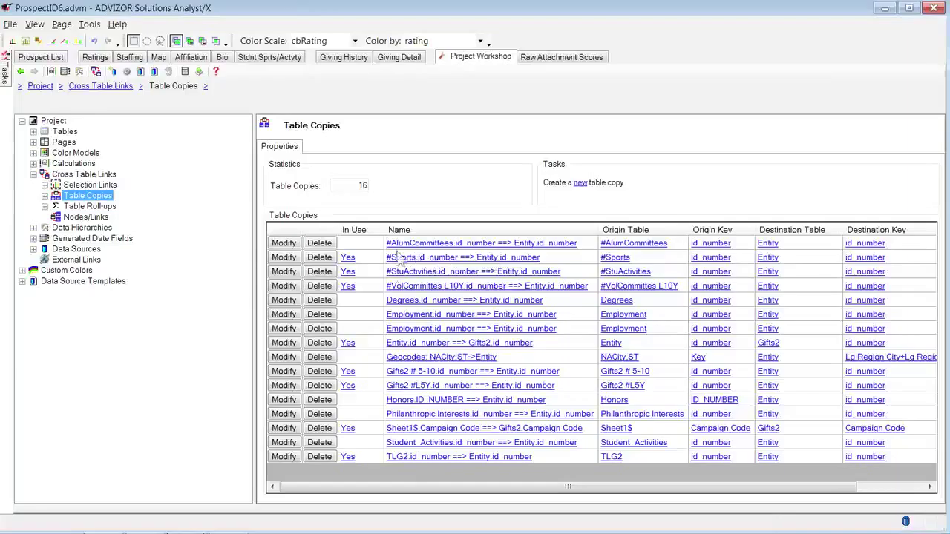
click(289, 259)
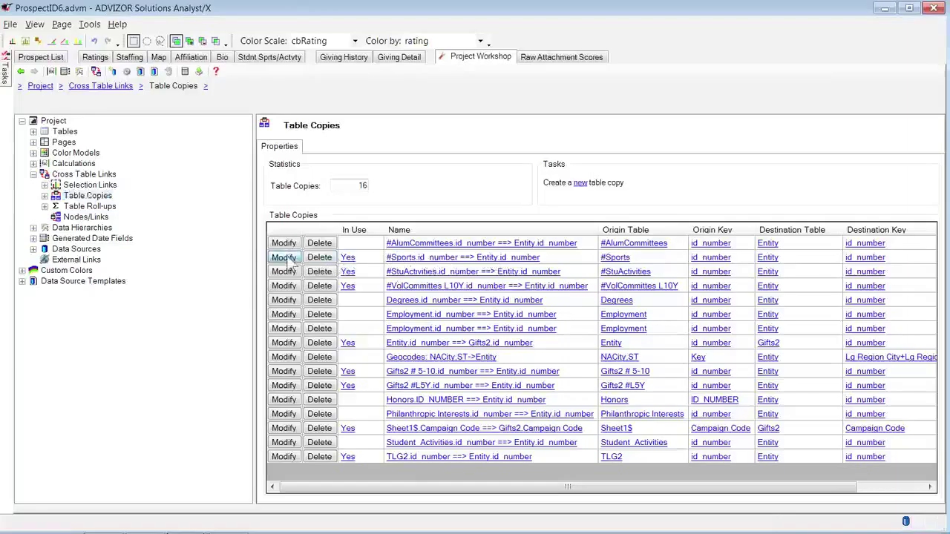
click(361, 186)
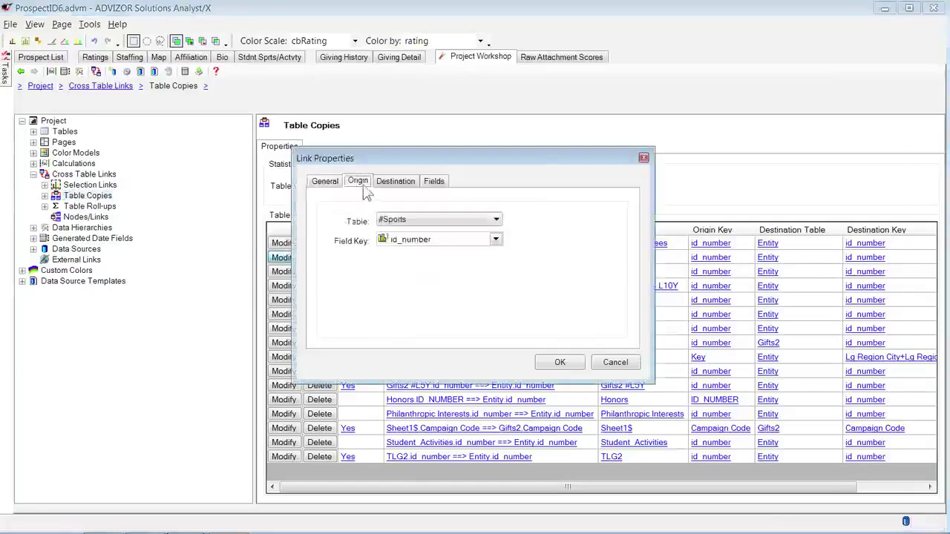
click(395, 182)
click(435, 183)
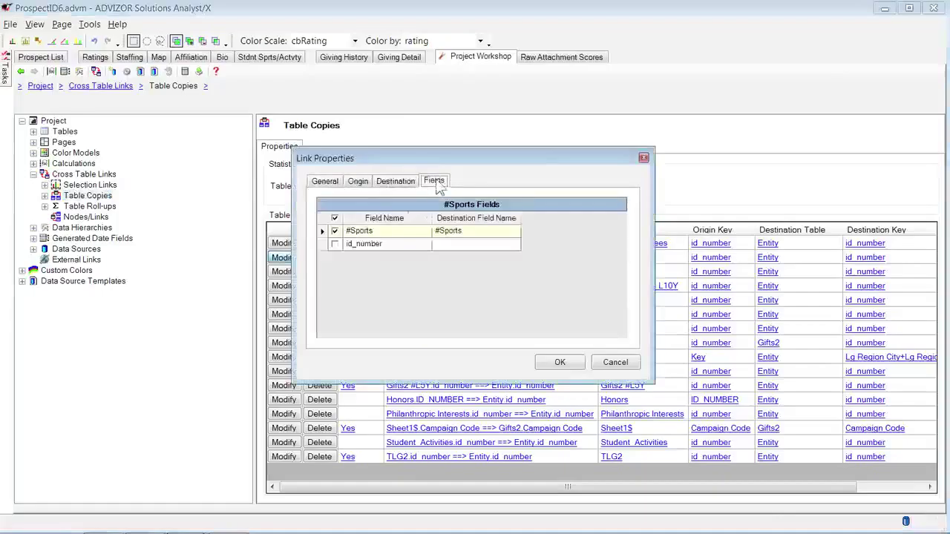
click(603, 363)
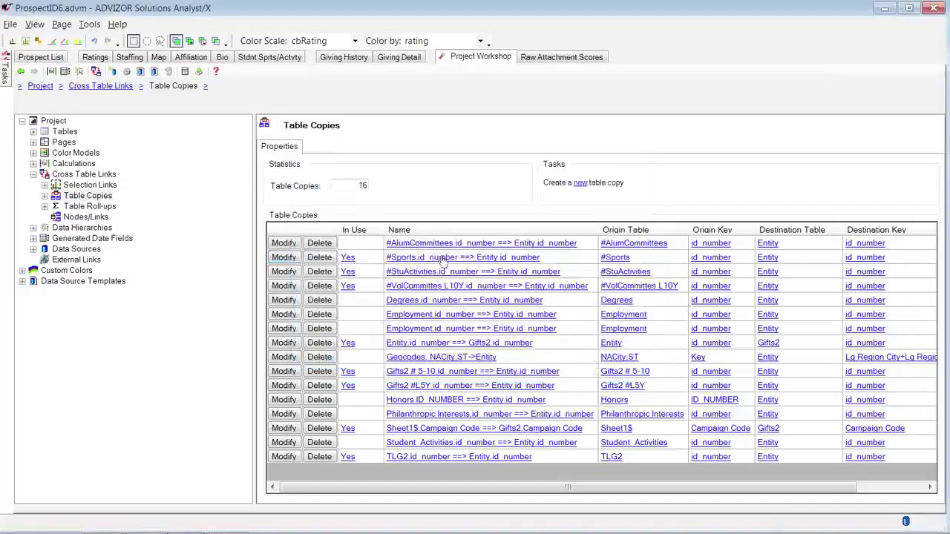
- Expand the table roll-ups and inspect the aggregated fields of the Sports to #Sports roll-up
click(44, 206)
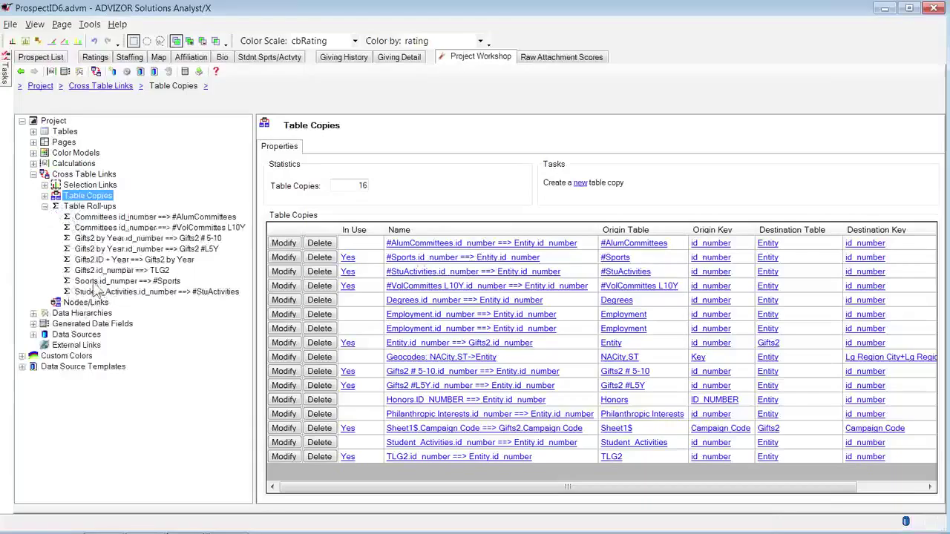
click(95, 282)
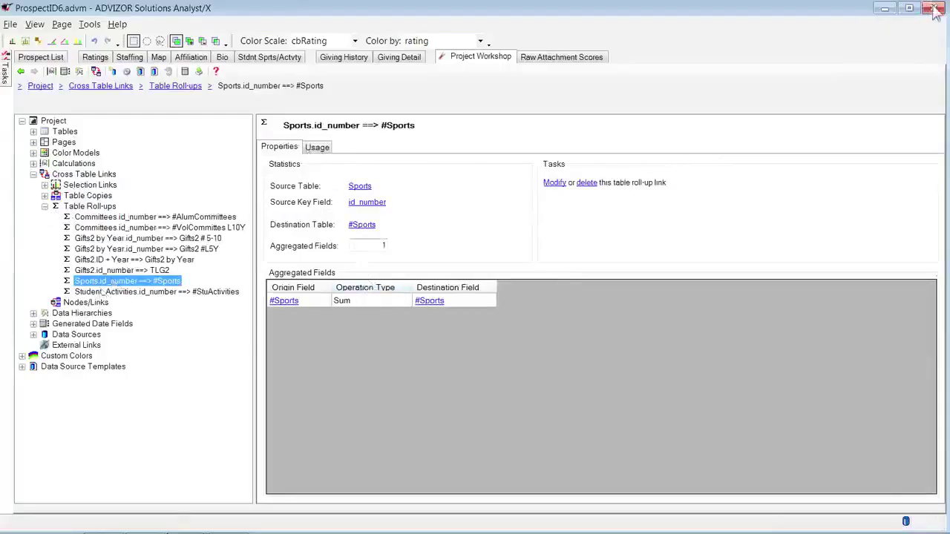
- Switch to the PowerPoint presentation, return to the ProspectID6 project in ADVIZOR and list its selection links
mouse_move(285, 529)
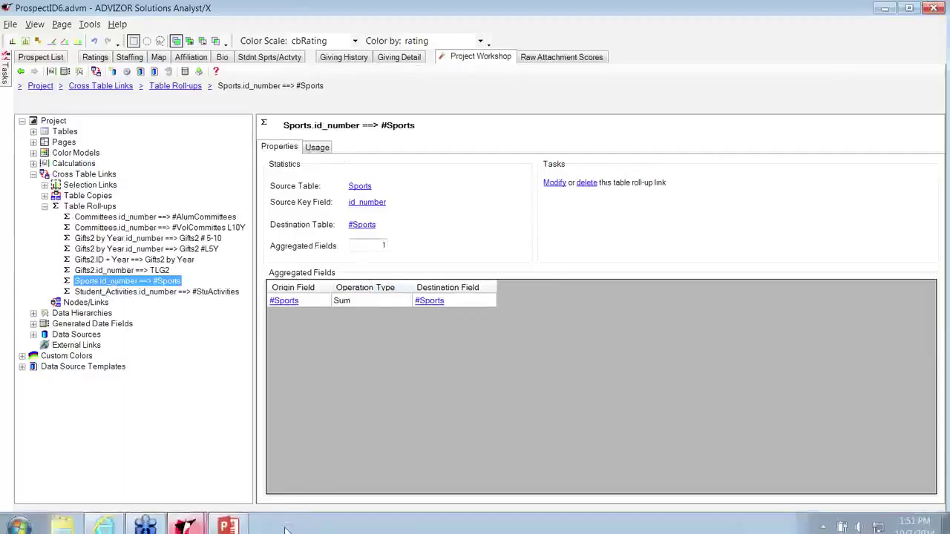
click(229, 524)
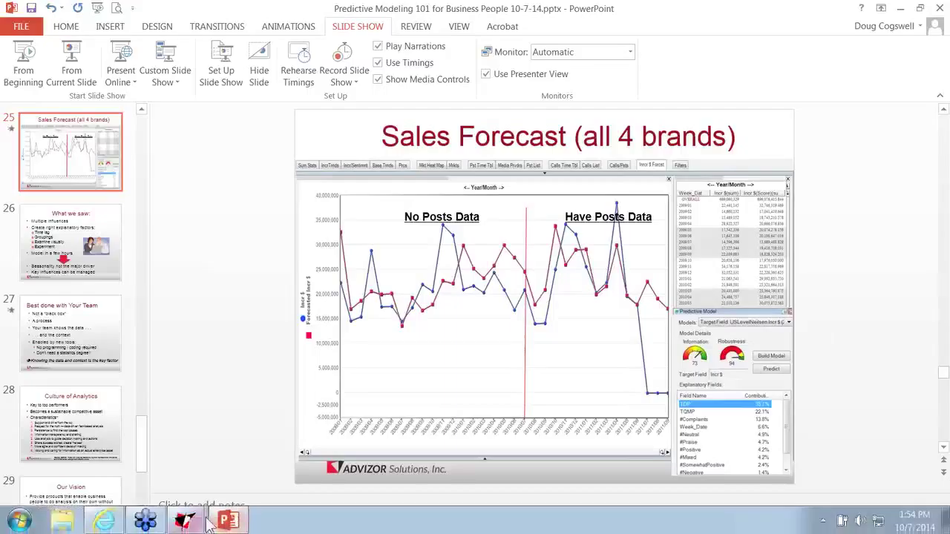
click(186, 522)
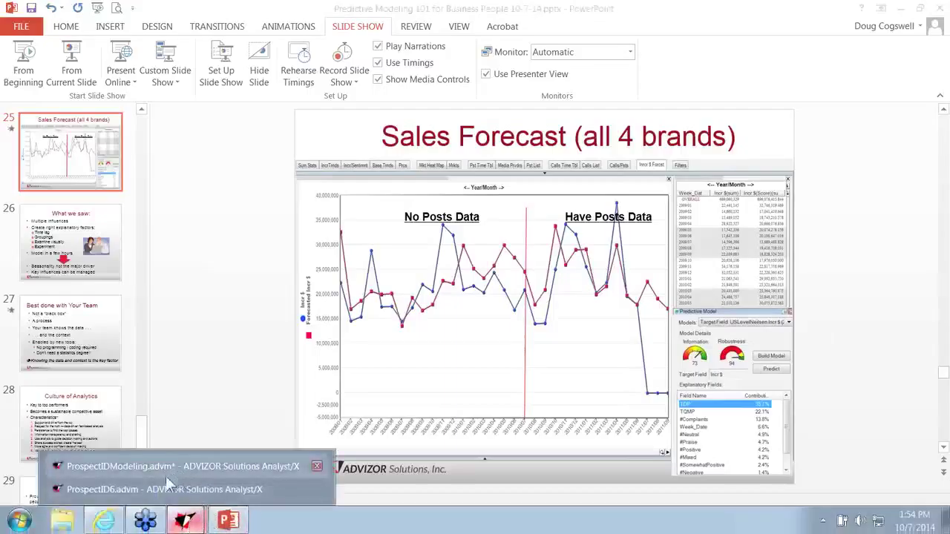
click(148, 490)
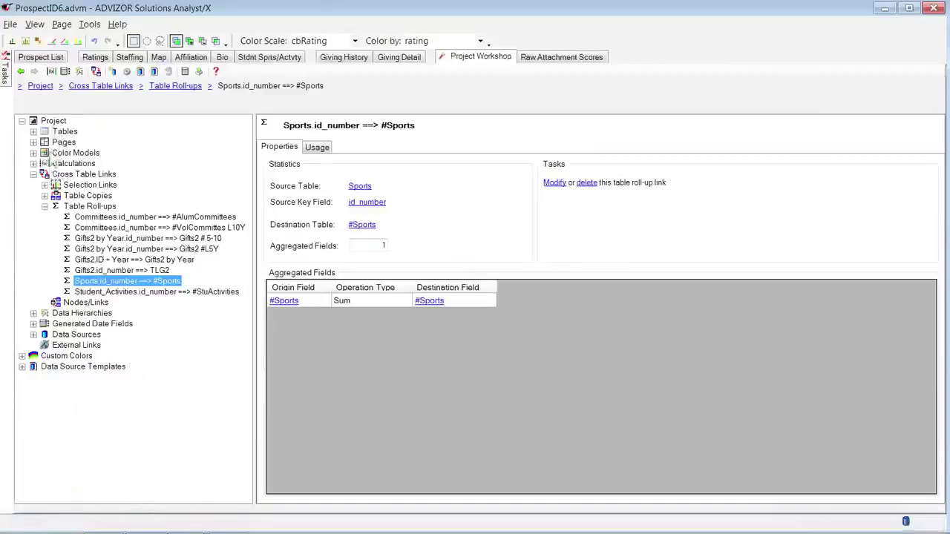
click(77, 186)
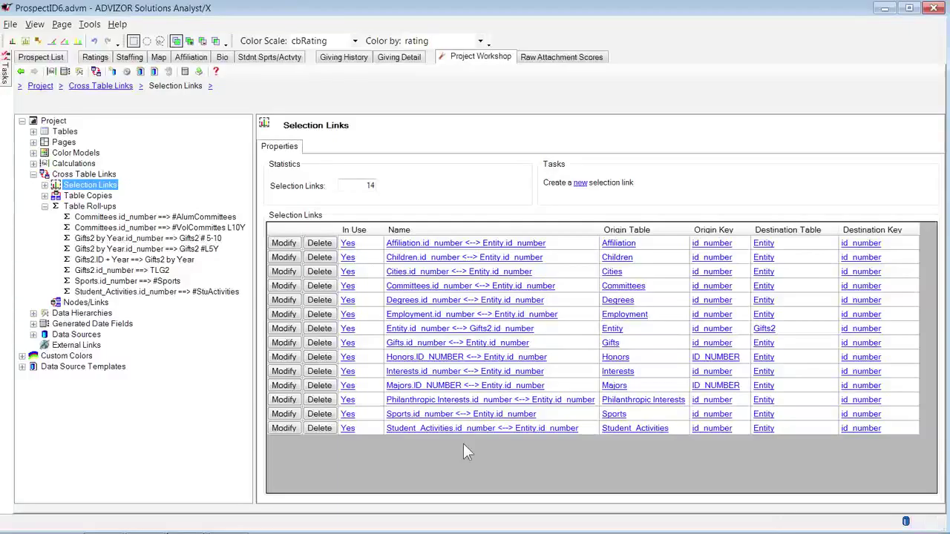
- List all tables of the project and review their fields, row counts and sources
click(61, 133)
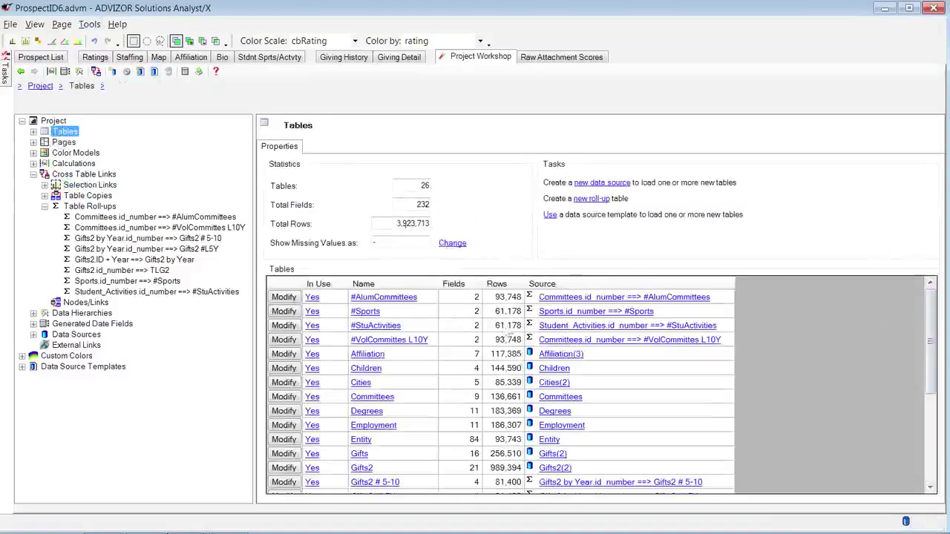
drag(933, 340, 937, 379)
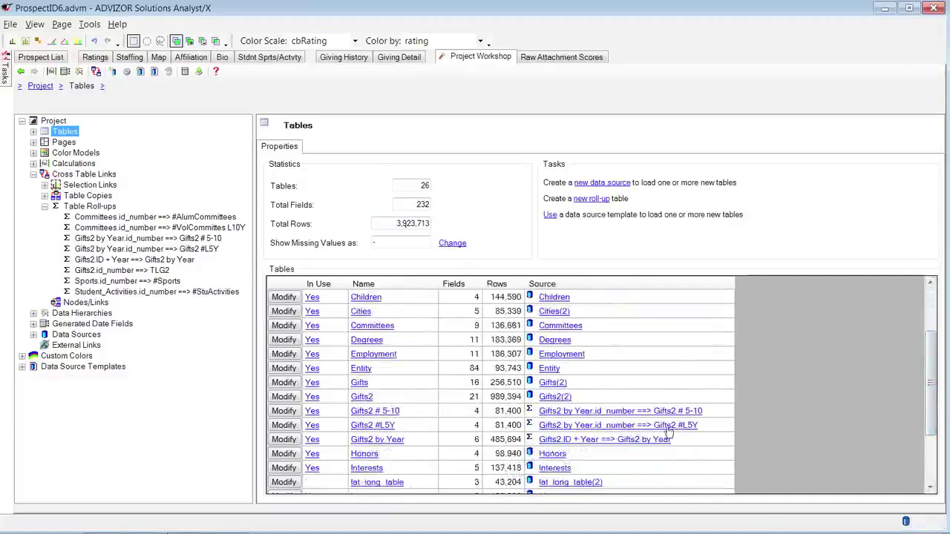
drag(936, 374, 906, 314)
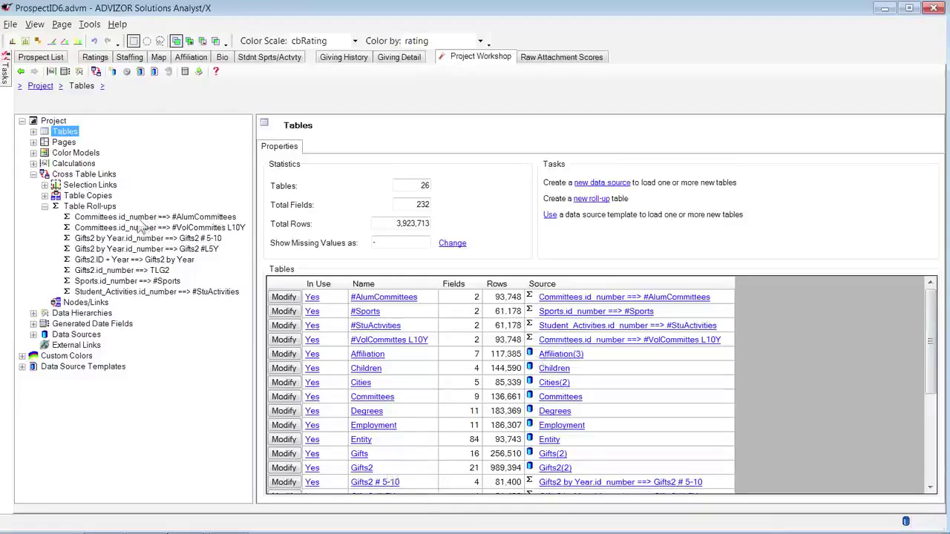
- Show the Cross Table Links summary and view the file formats offered for saving the project as a new file
click(84, 174)
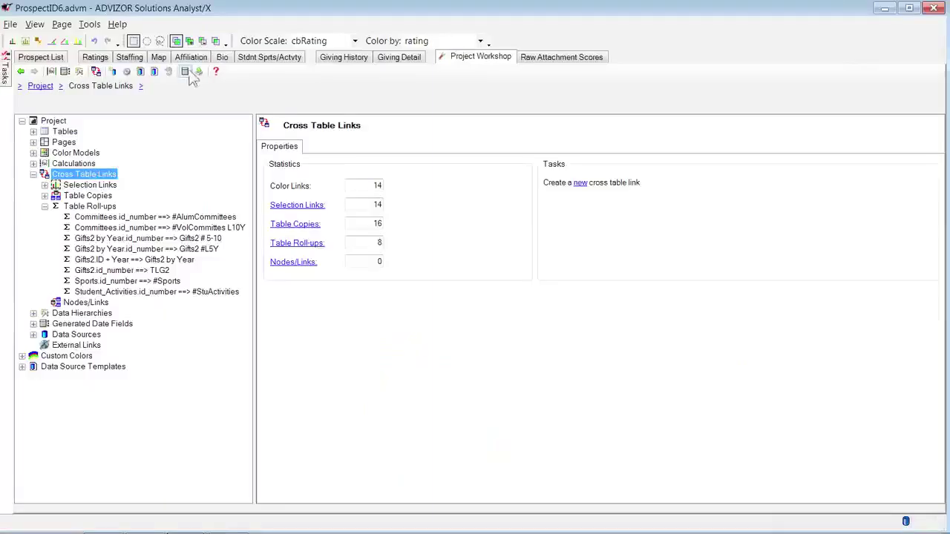
click(11, 24)
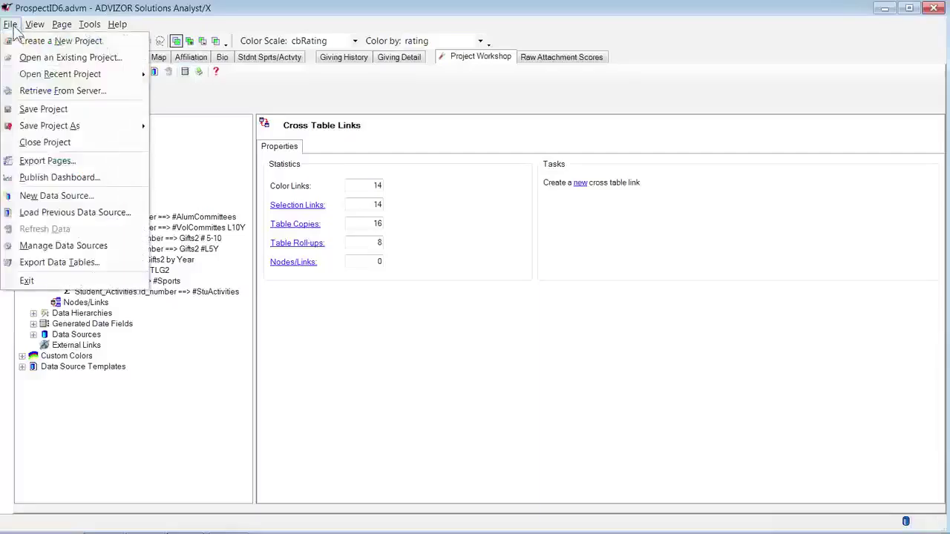
mouse_move(64, 126)
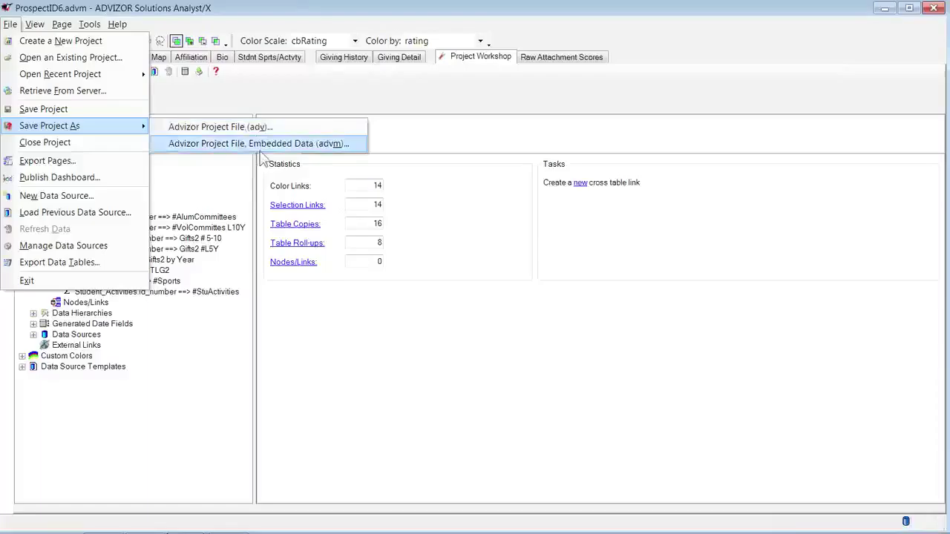
- Switch to Internet Explorer, open the ADVIZOR Server Local favorite and open the ProspectID6 dashboard from the directory
mouse_move(143, 523)
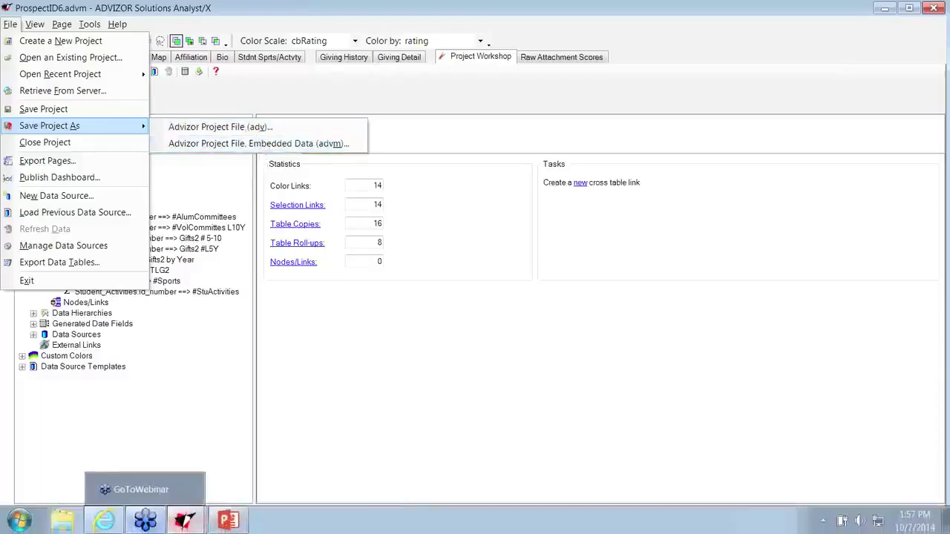
click(104, 521)
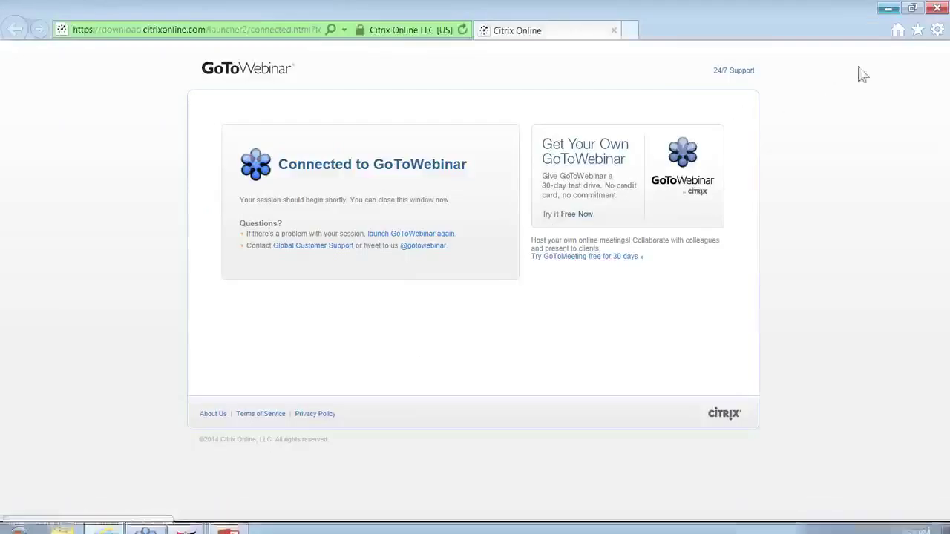
click(918, 30)
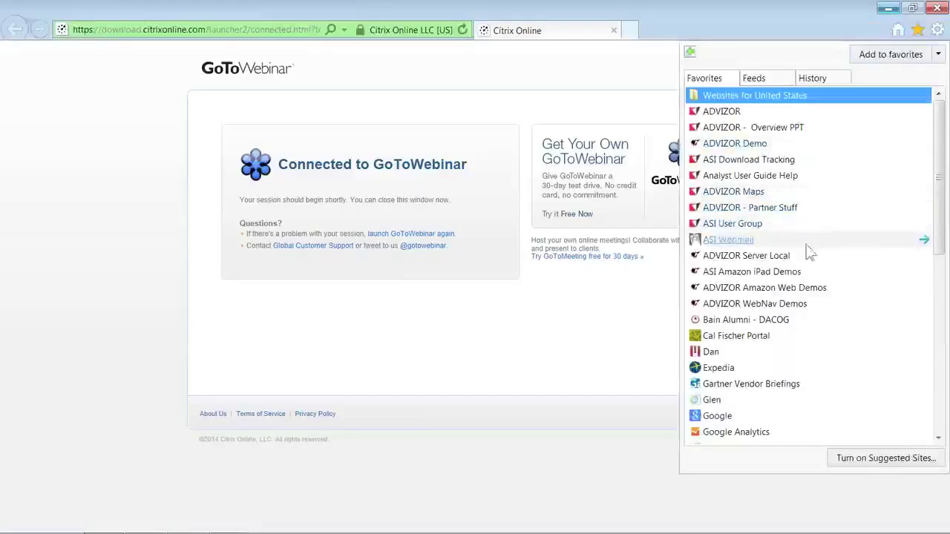
click(781, 256)
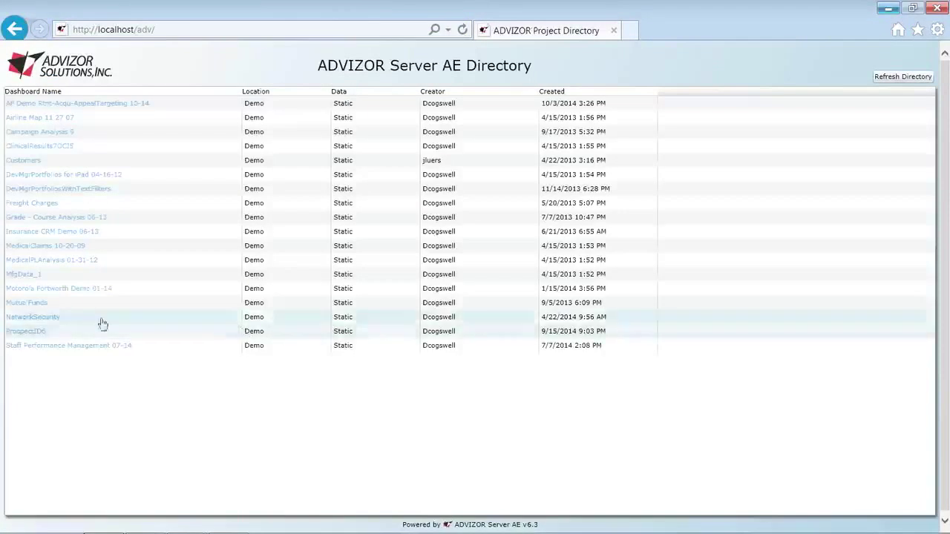
click(37, 334)
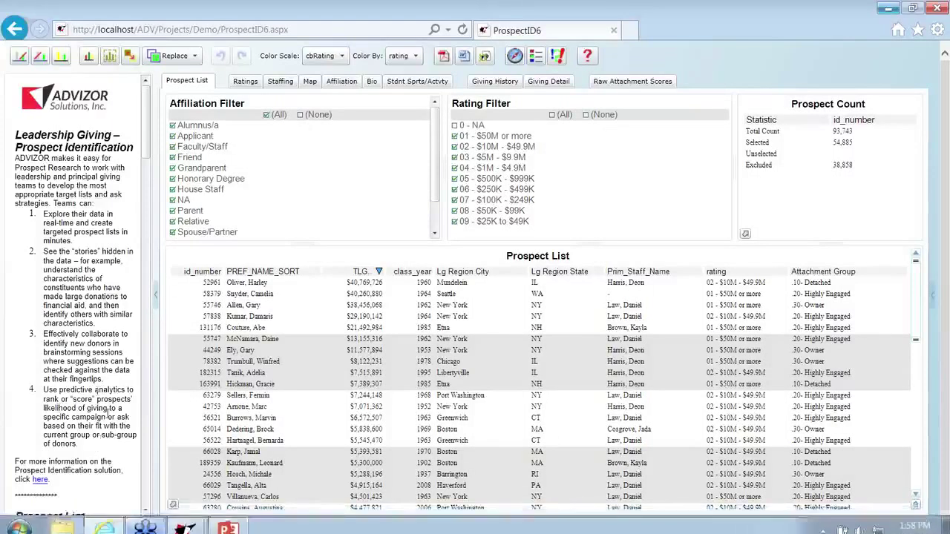
- Switch to the ProspectIDModeling project in ADVIZOR and view its Giving History page
click(186, 523)
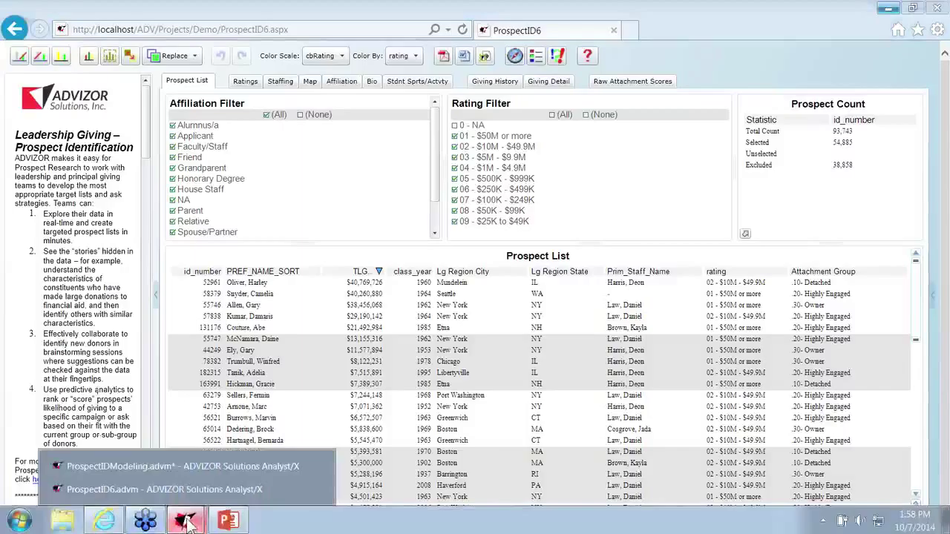
click(190, 475)
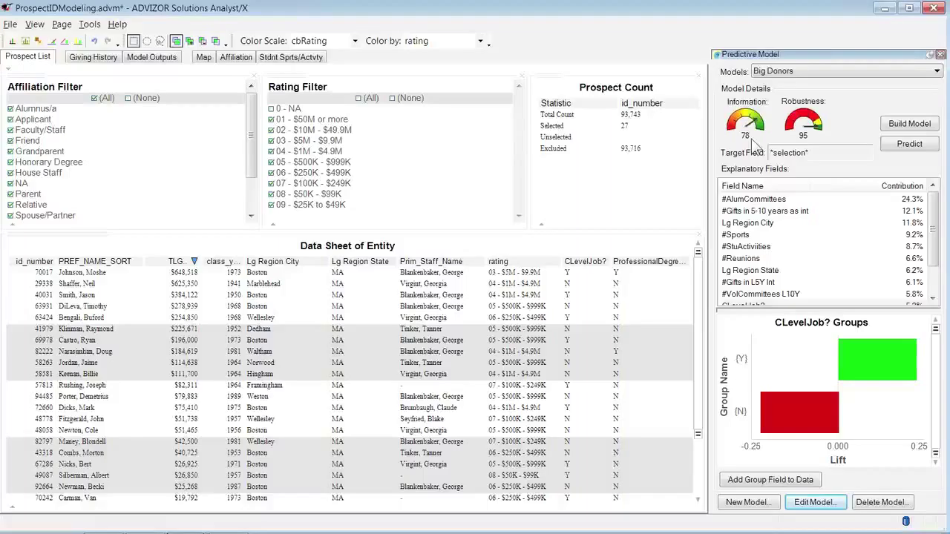
click(93, 57)
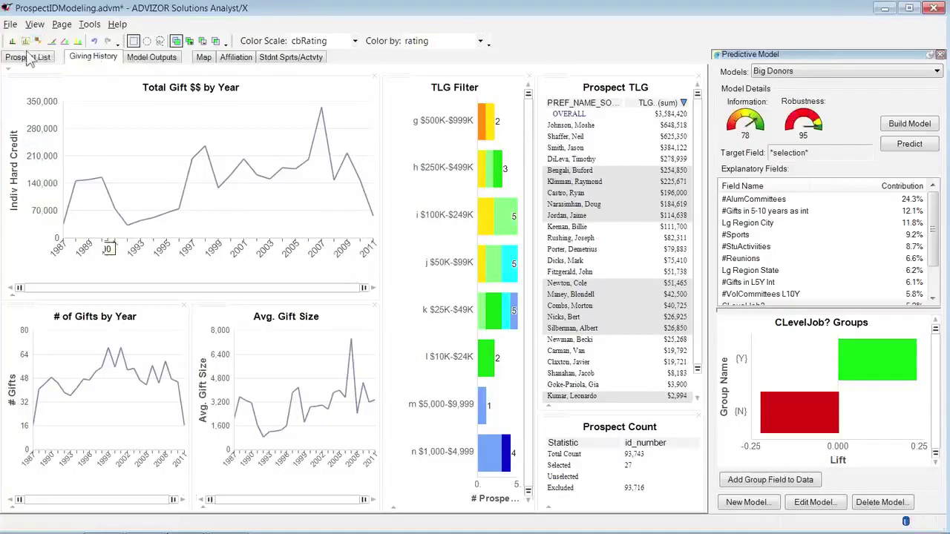
- Show the Task View and open its help topic on how to load data
click(34, 23)
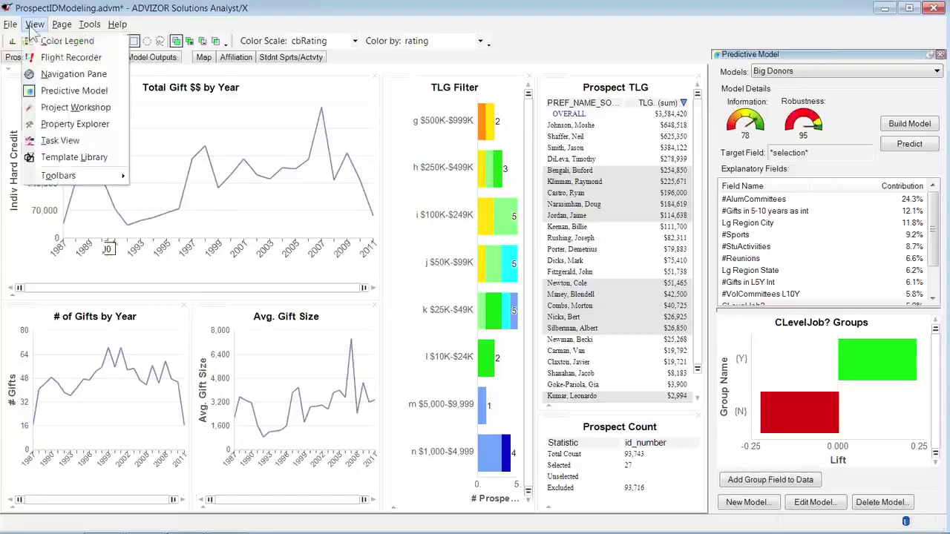
click(46, 140)
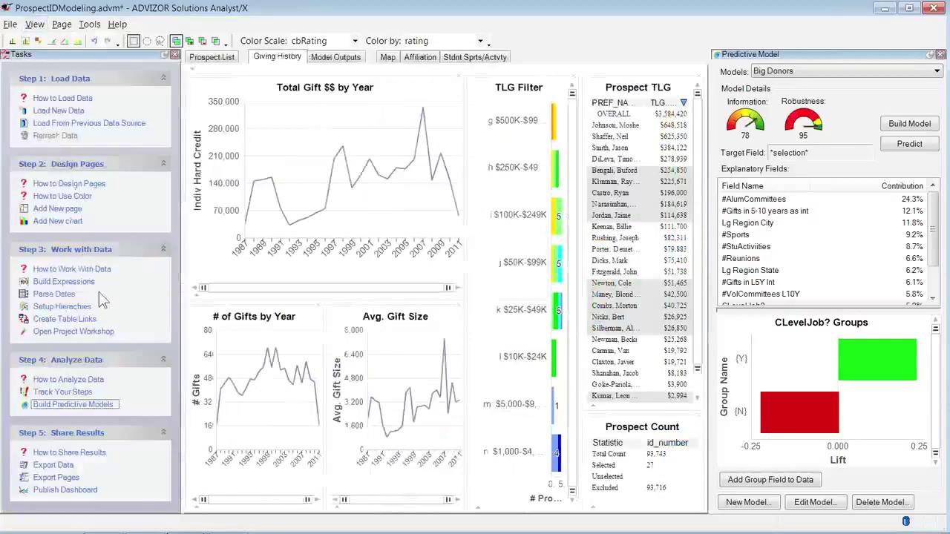
click(81, 101)
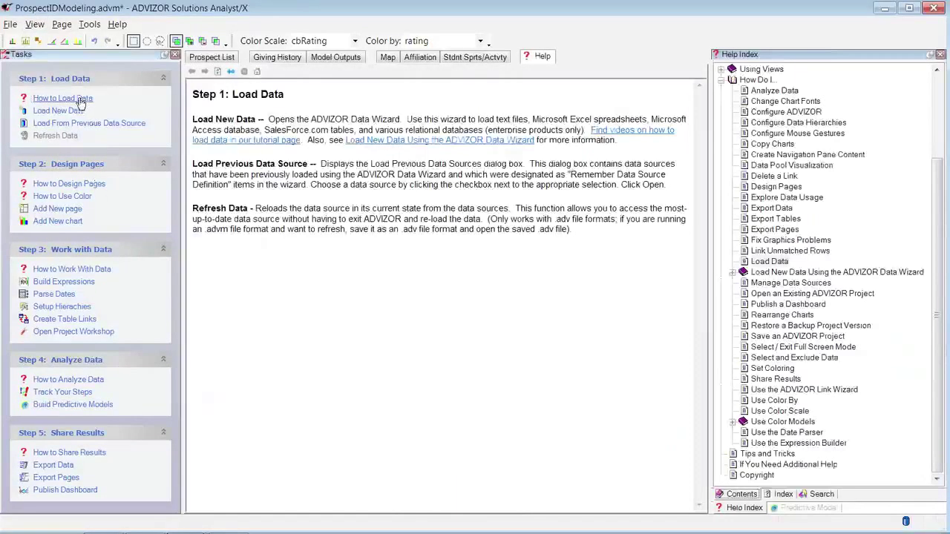
- Examine the WebFOCUS Procedure source settings in the Data Wizard, exit without loading data and close the Help page
click(65, 113)
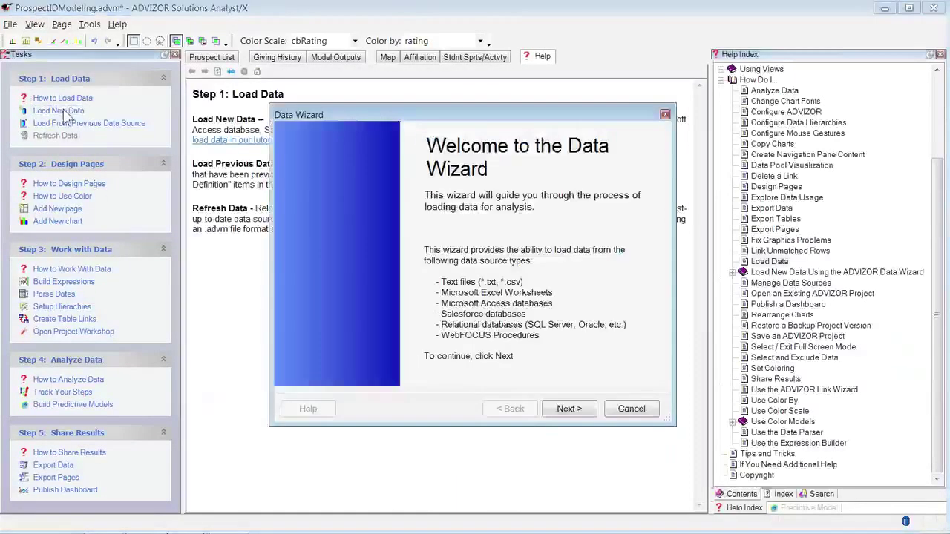
click(568, 413)
click(354, 327)
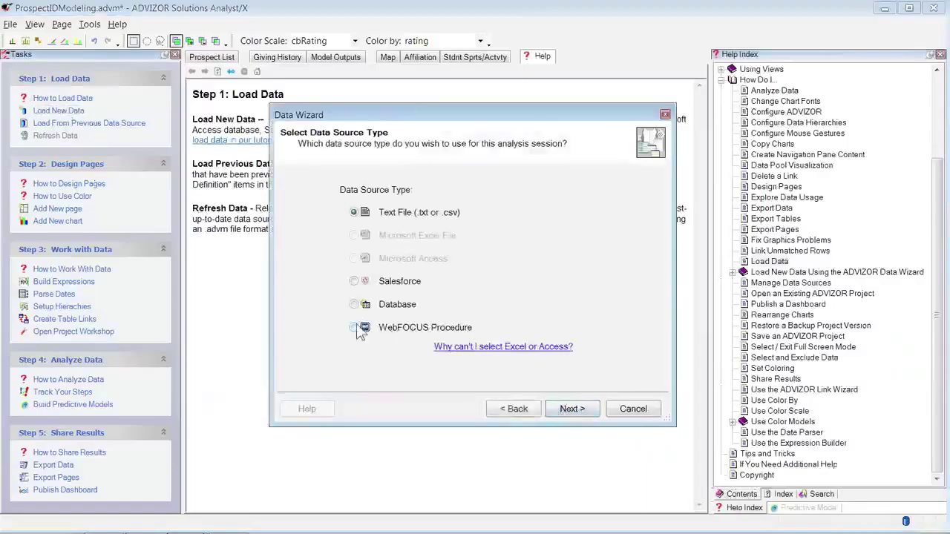
click(567, 410)
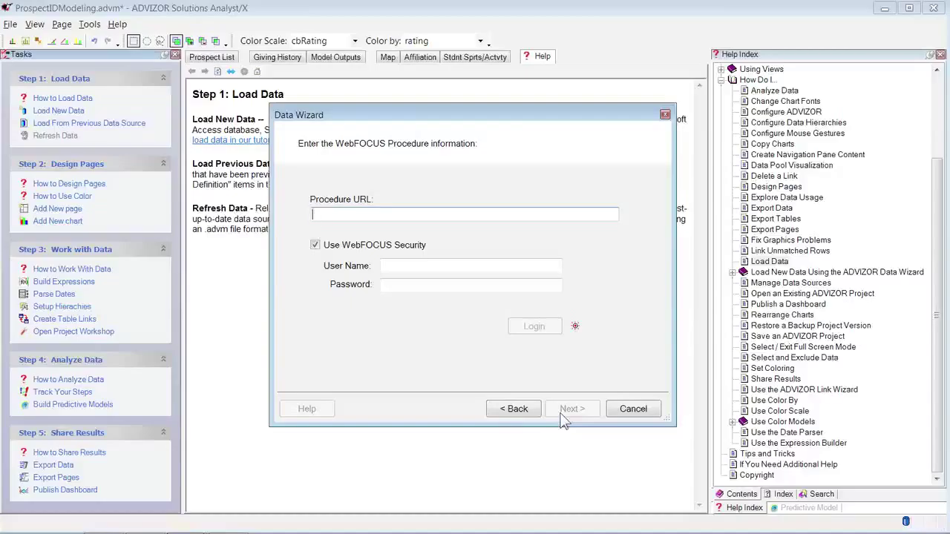
click(631, 409)
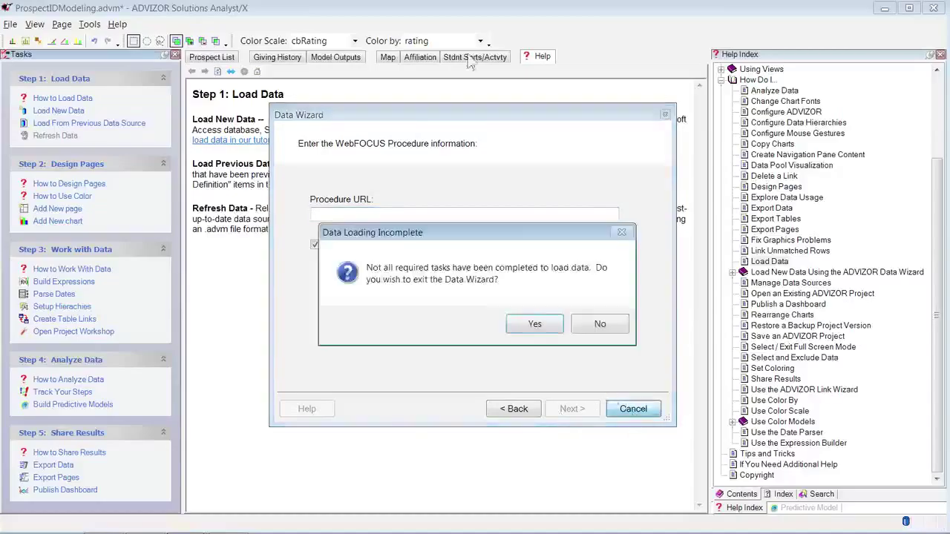
click(597, 326)
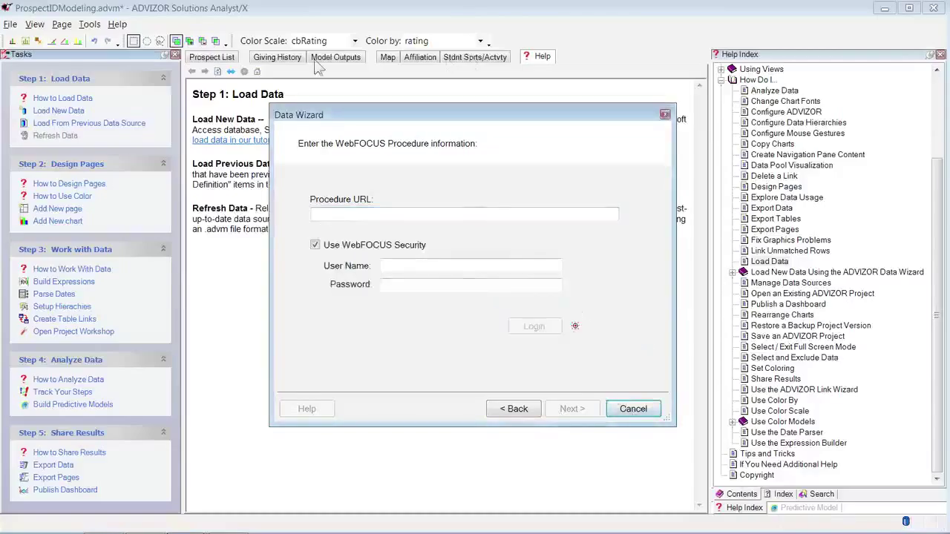
click(633, 409)
click(535, 324)
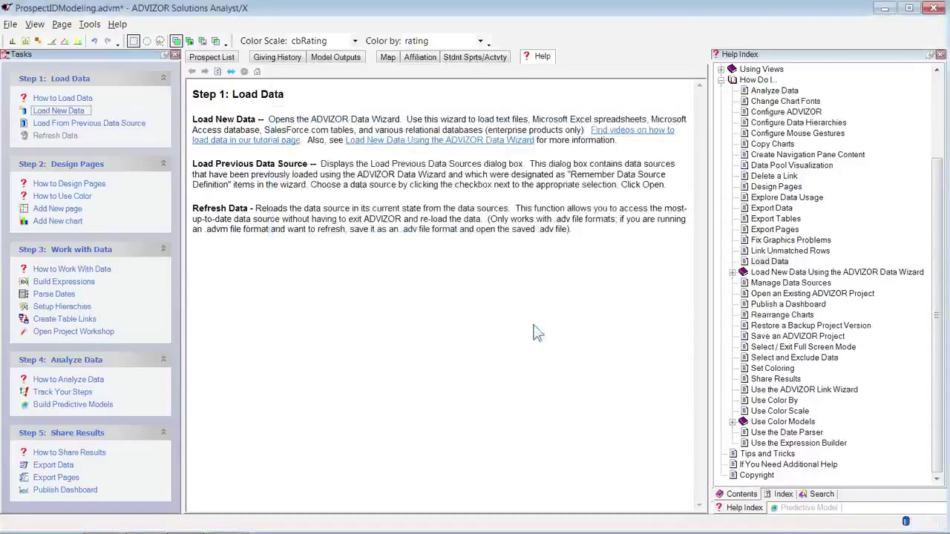
right_click(532, 63)
click(567, 79)
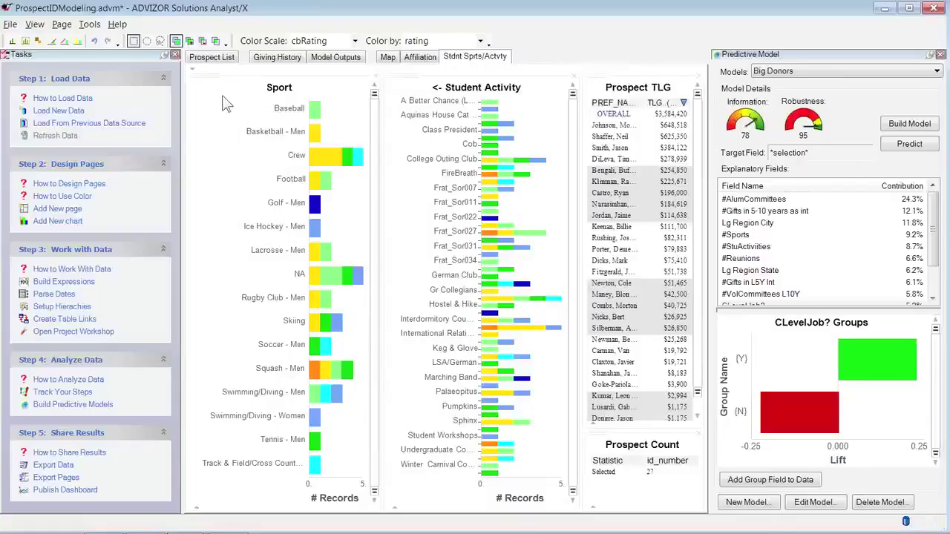
- Switch to the PowerPoint presentation and advance from slide 25 to slide 29, "Our Vision"
mouse_move(264, 522)
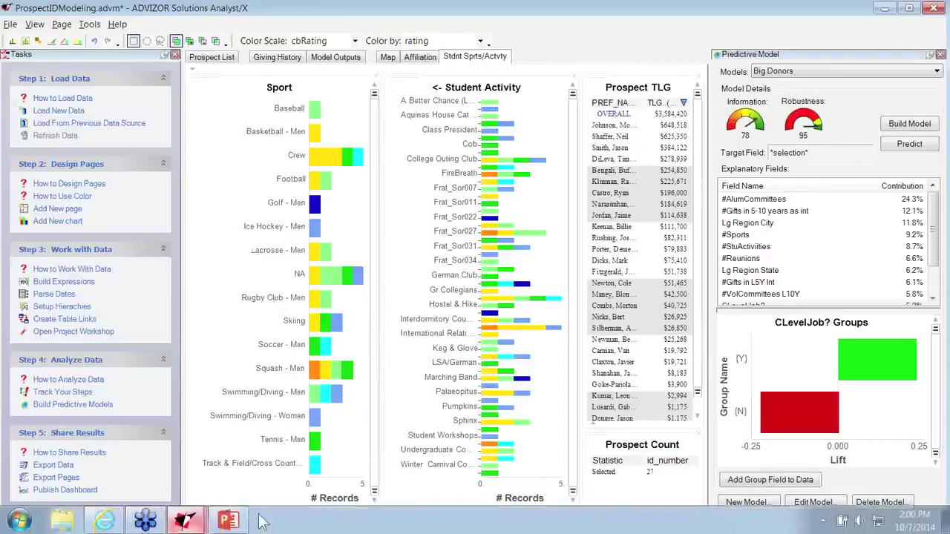
click(224, 522)
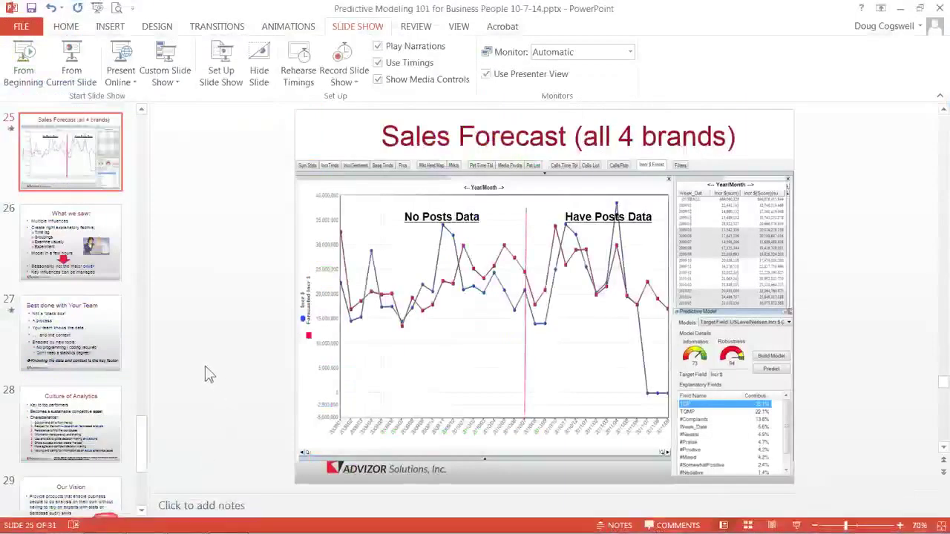
scroll(205, 366, down, 3)
scroll(204, 366, down, 1)
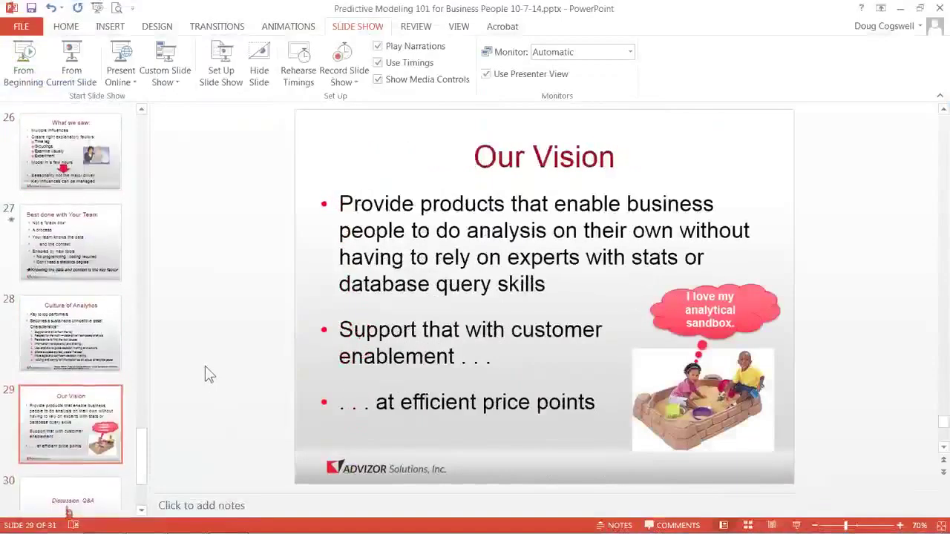